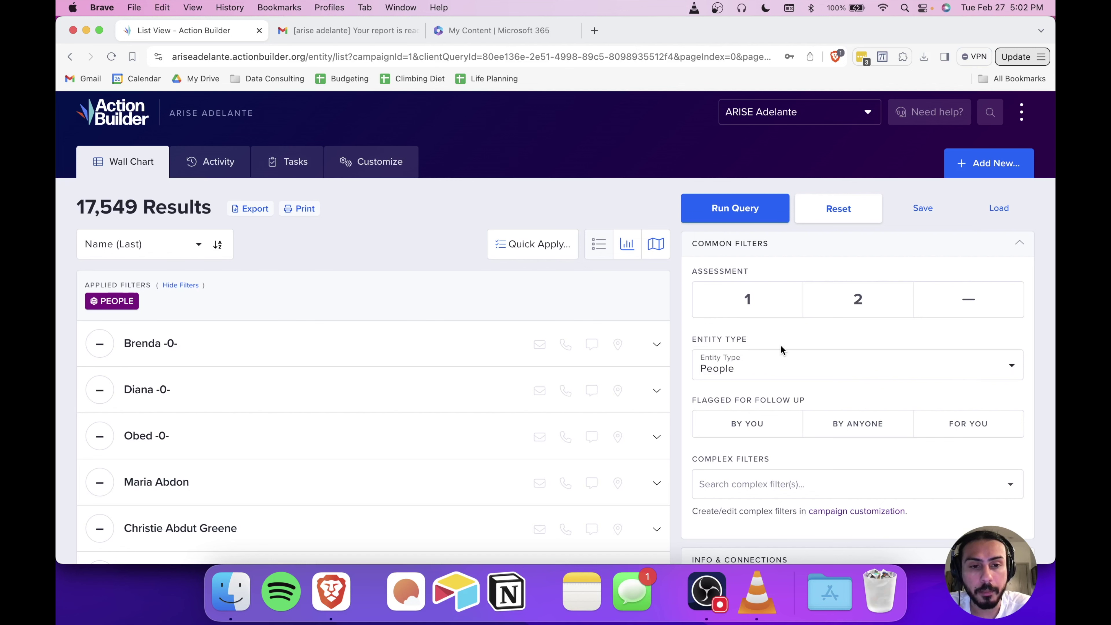
- Set the entity type filter to Events only, removing People
scroll(780, 347, down, 1)
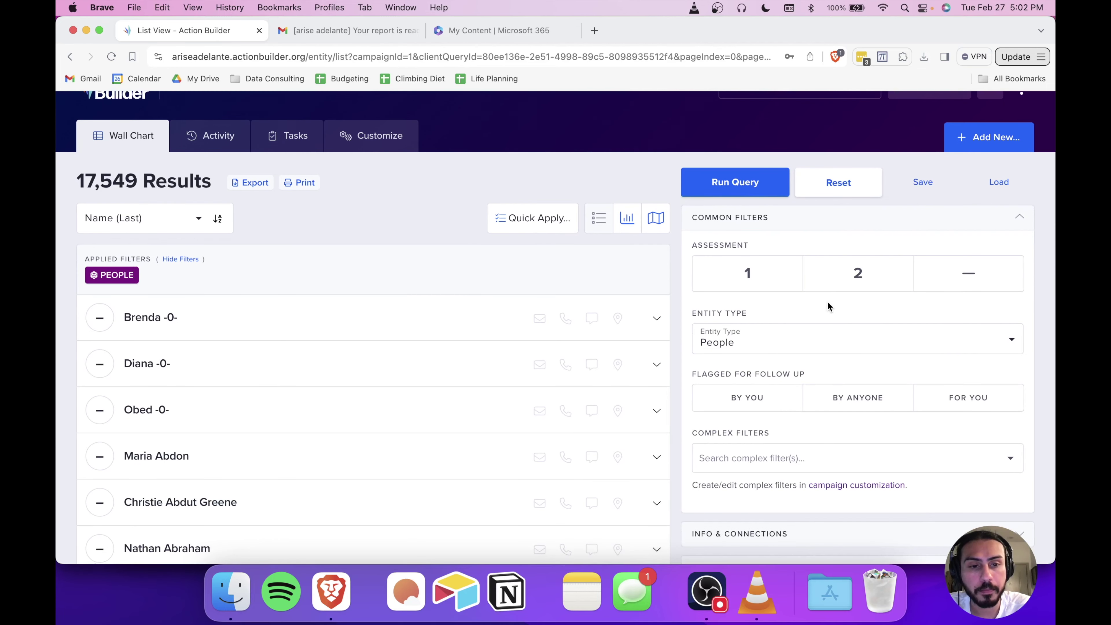
click(923, 348)
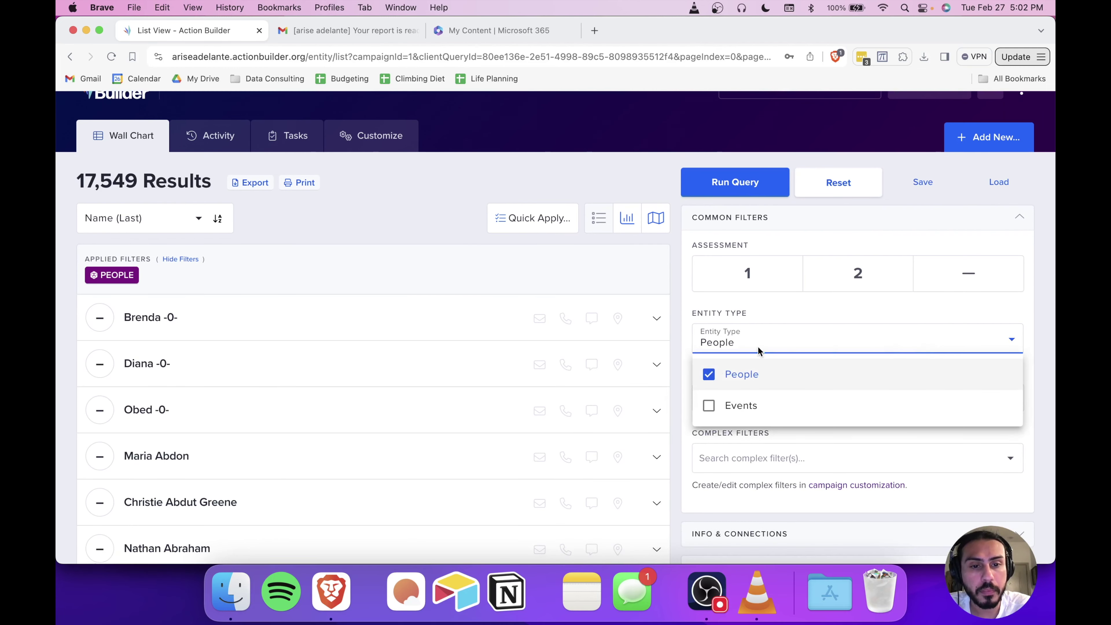
click(710, 406)
click(709, 374)
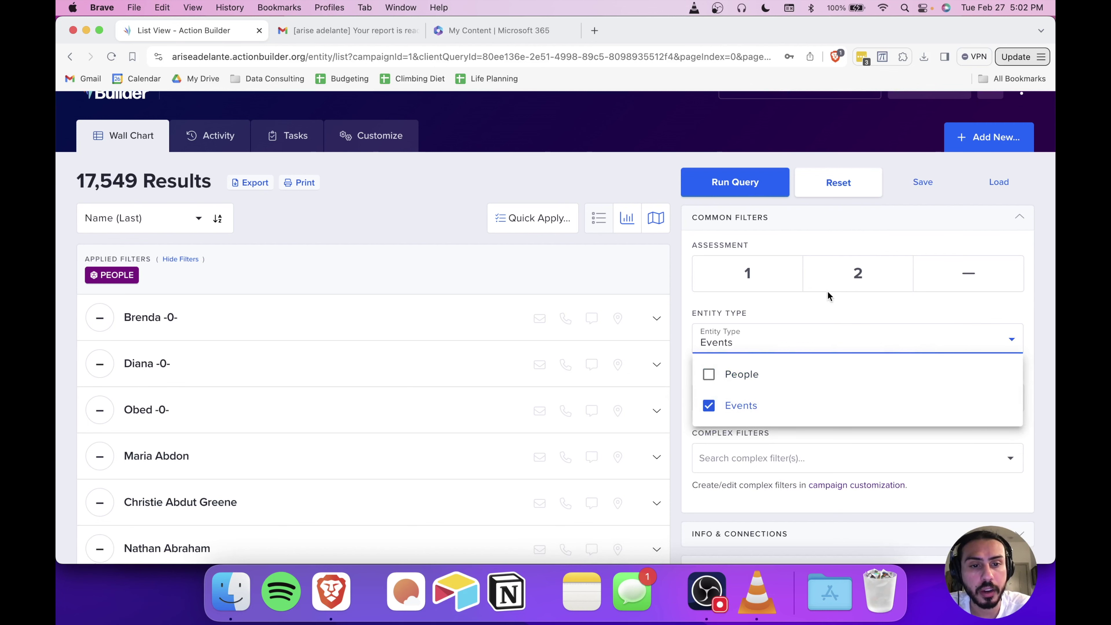
click(817, 306)
- Add the Workshop event type to the included info responses under Info & Connections
scroll(779, 431, down, 3)
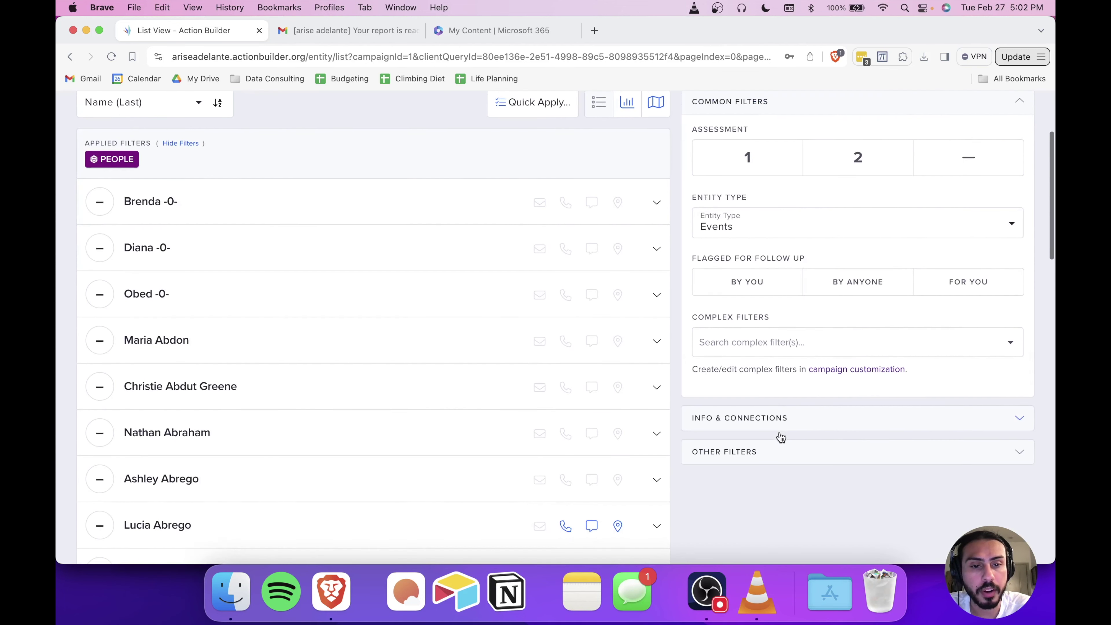
click(753, 418)
scroll(821, 399, down, 4)
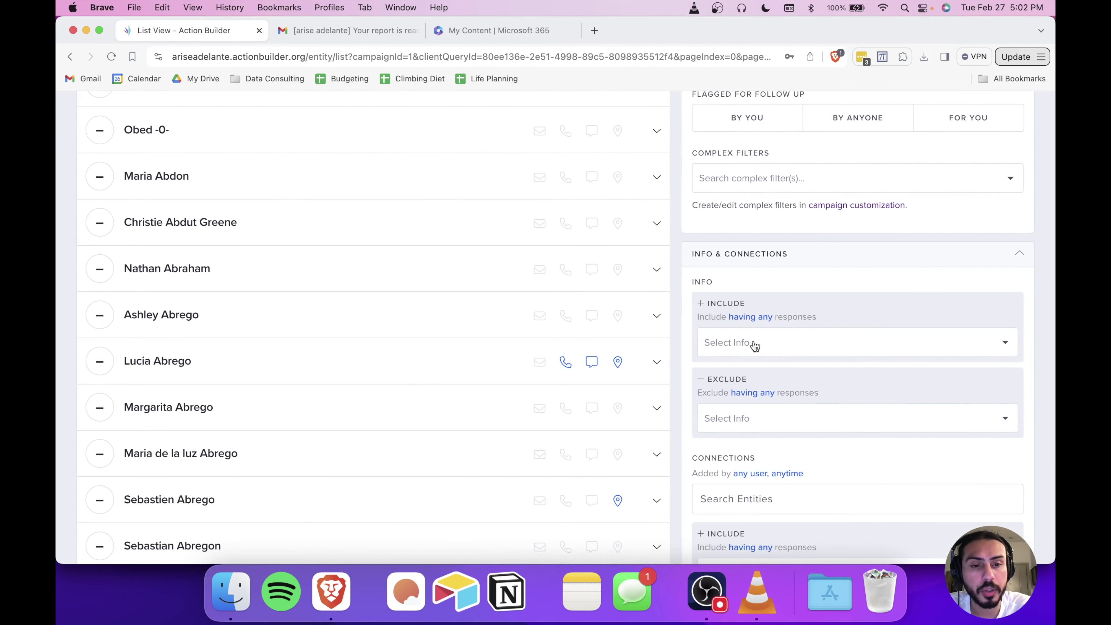
scroll(755, 346, down, 1)
click(789, 308)
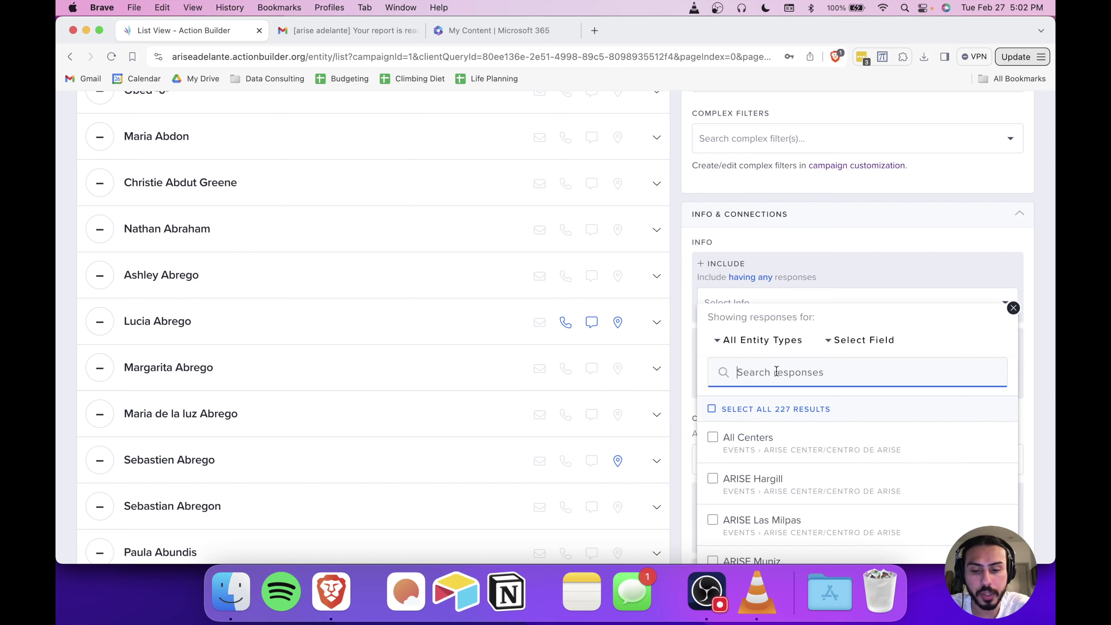
text(work)
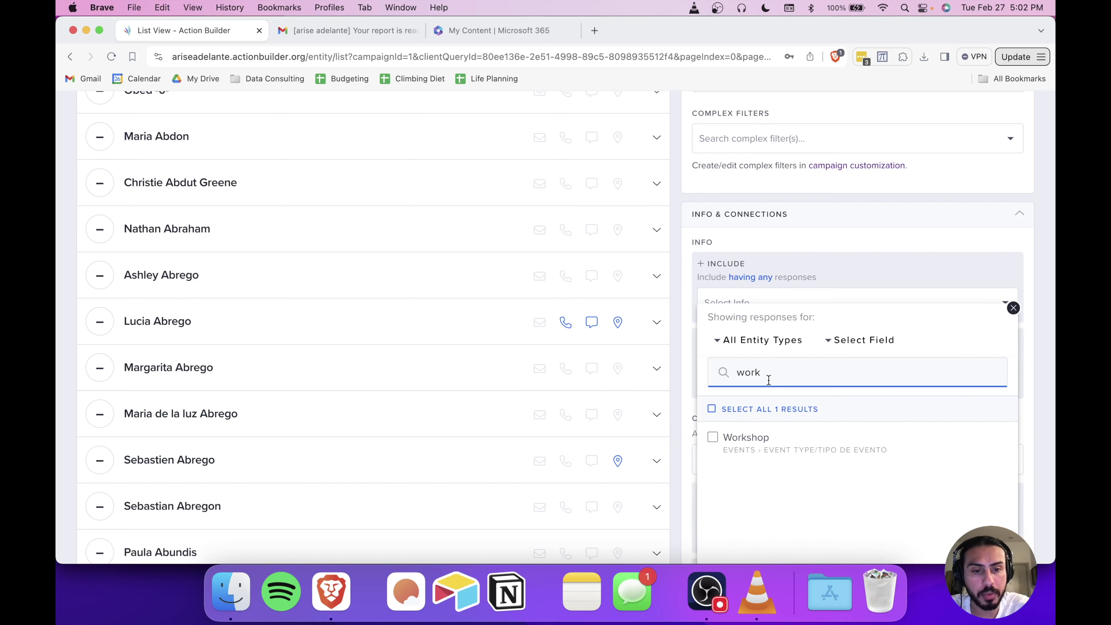
click(713, 437)
- Find the Environmental Justice response of the ARISE Pillar field and add it to the included info
double_click(748, 372)
key(BackSpace)
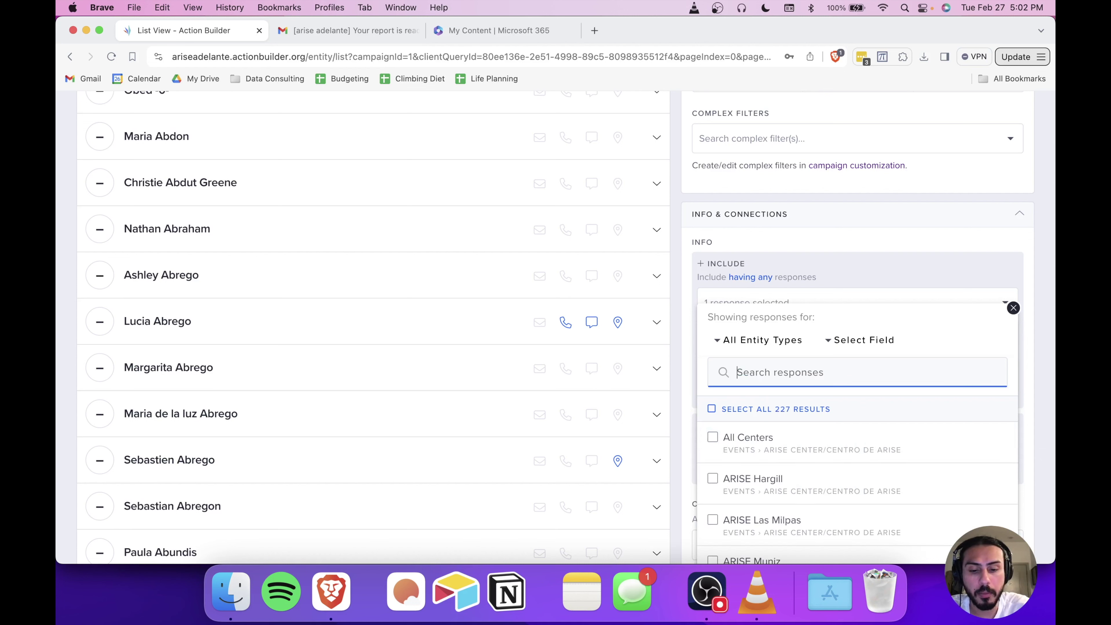
text(environmen)
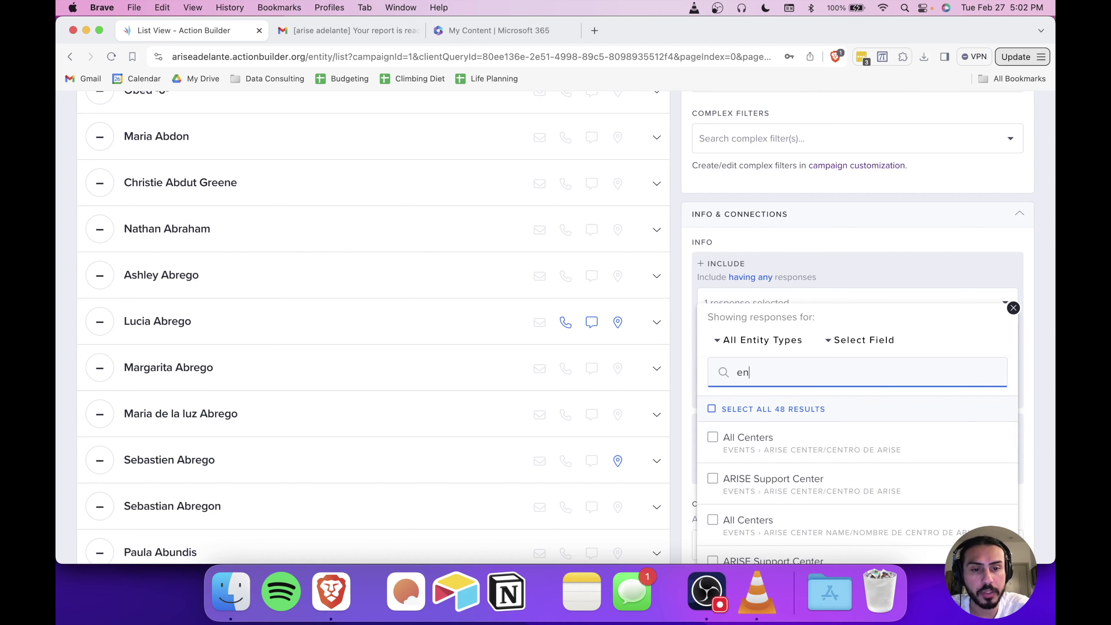
click(712, 437)
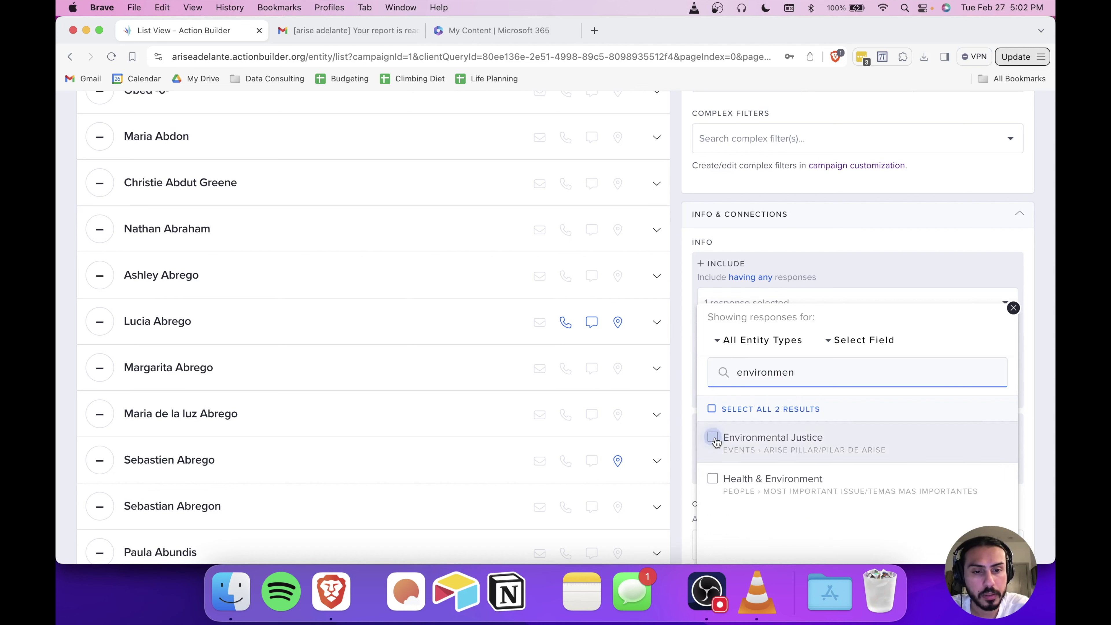
- Search the responses for "date" and add Event Start Date to the included info
double_click(775, 373)
text(date)
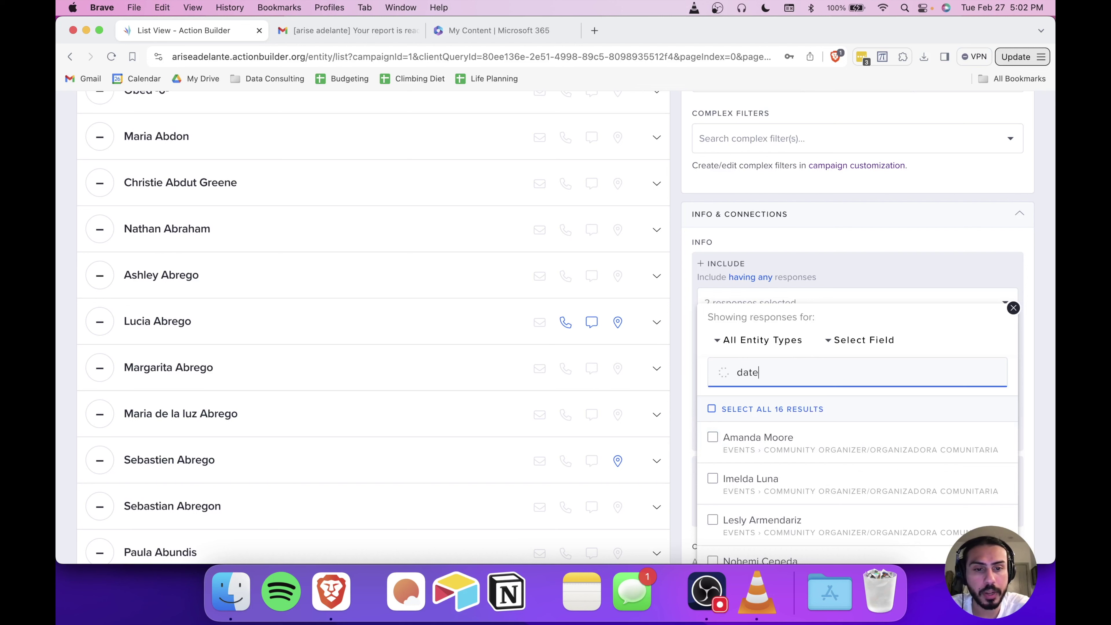
scroll(771, 446, down, 2)
scroll(771, 446, up, 2)
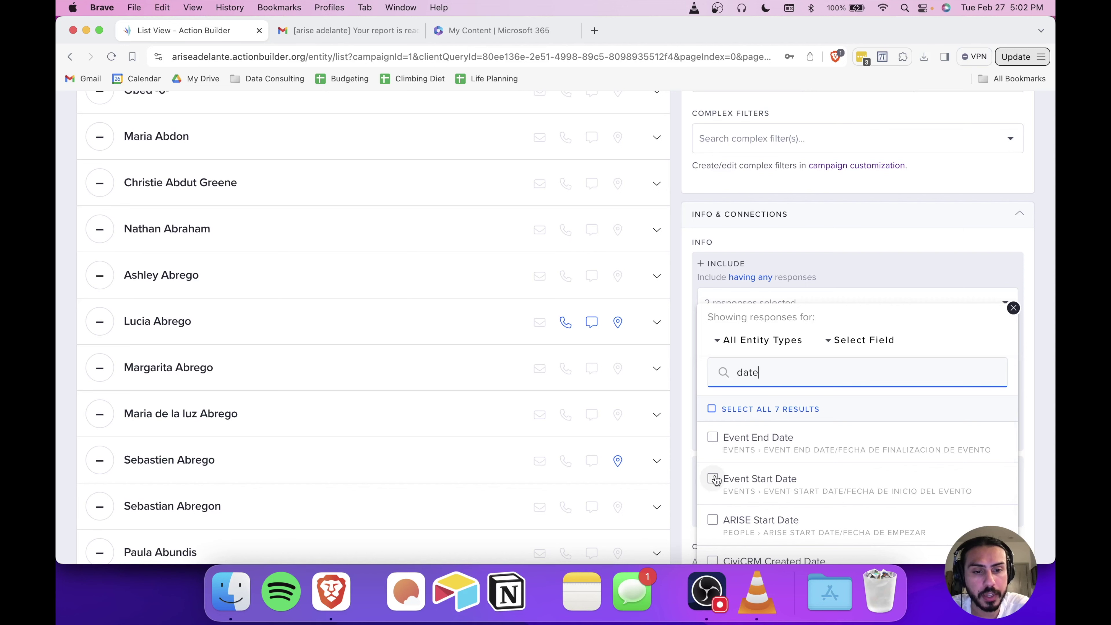
click(728, 488)
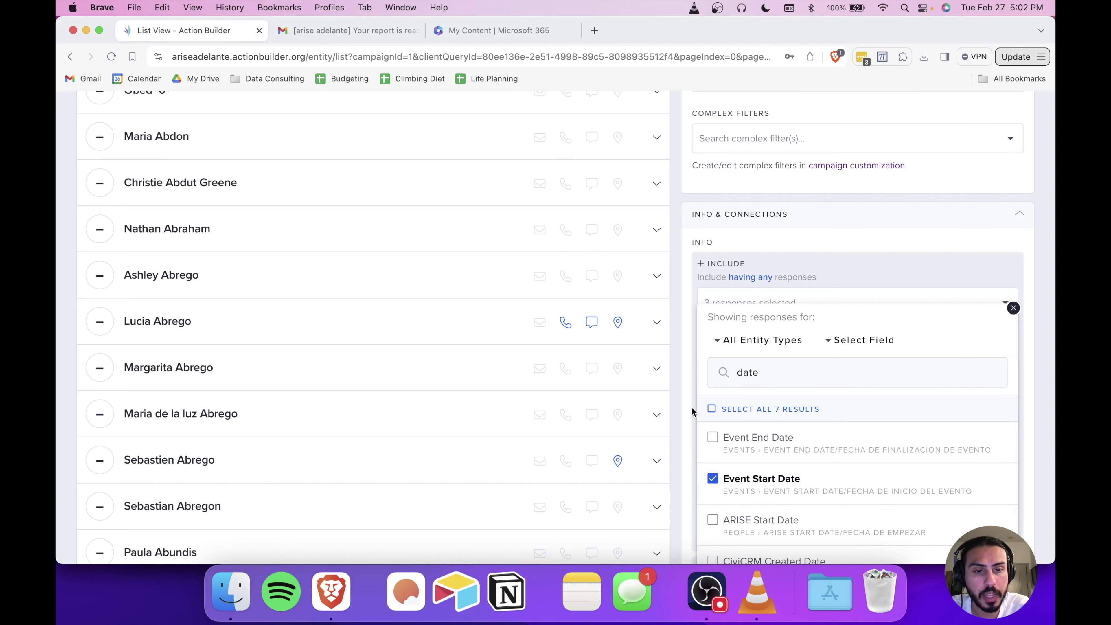
click(694, 378)
- Set the Event Start Date range to 01/01/2023 – 12/31/2023
scroll(787, 416, down, 3)
click(720, 413)
text(1/01)
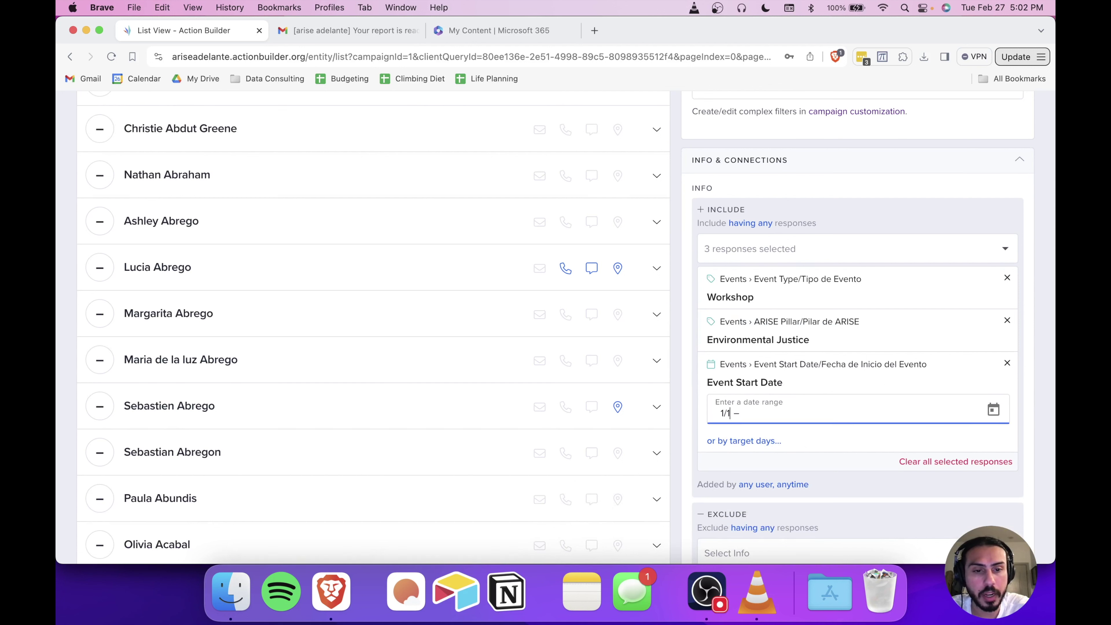
text(/2023 – 12/31/2023)
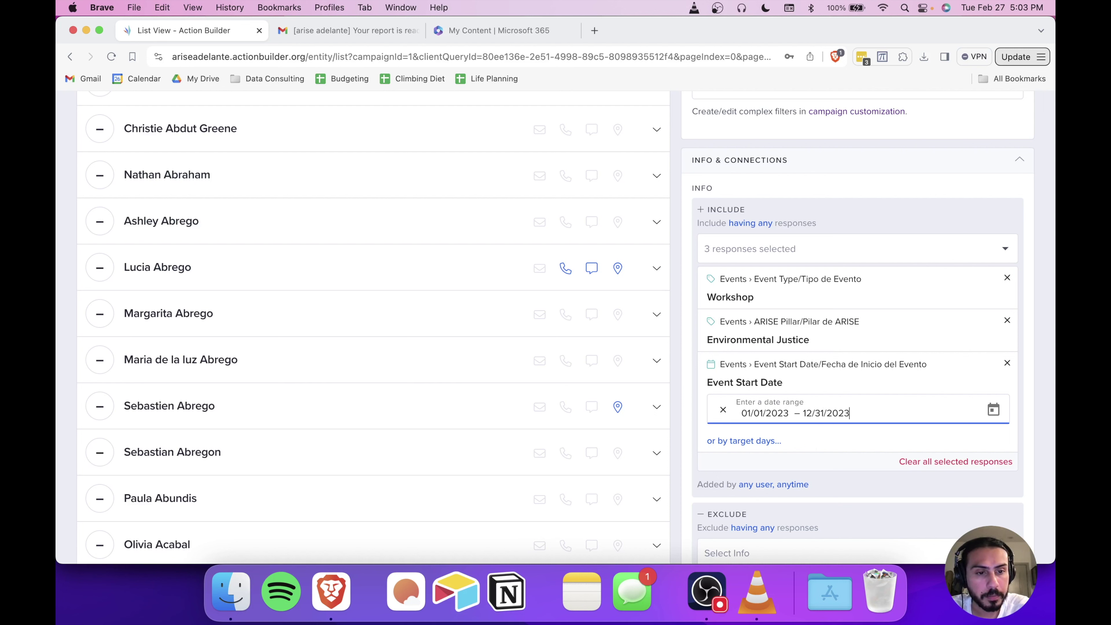
click(679, 387)
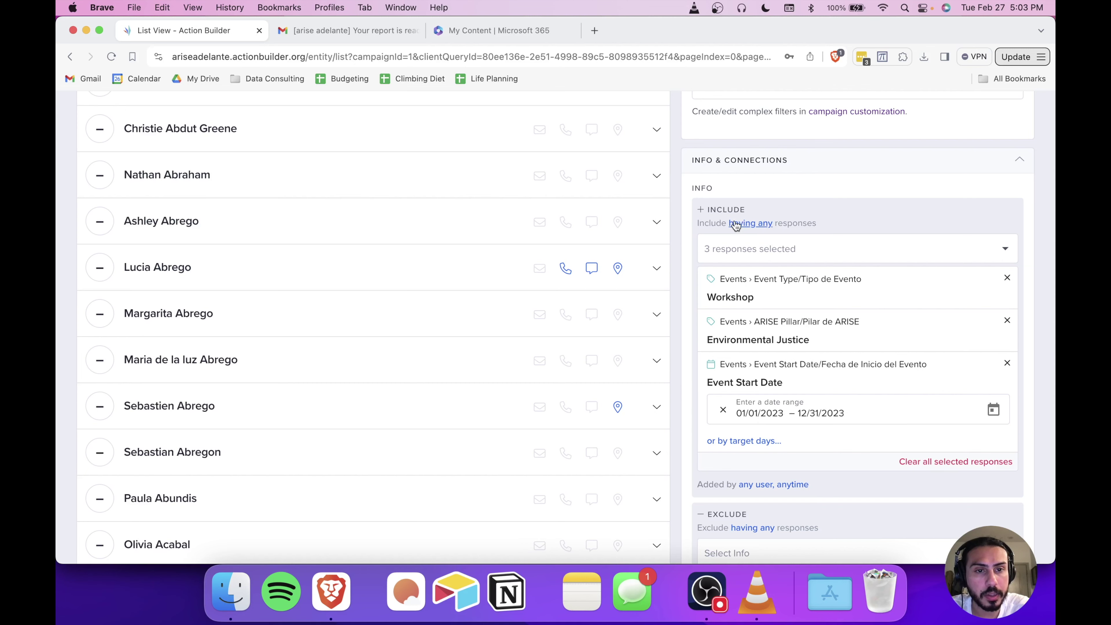
- Change the include condition to "having all" responses and run the query
scroll(770, 224, up, 5)
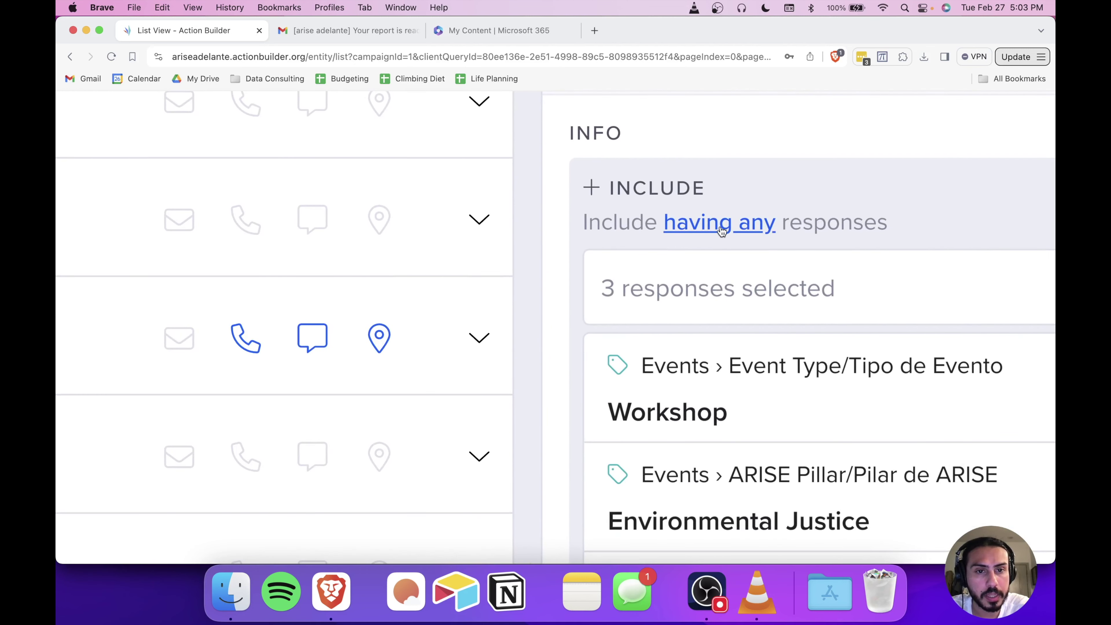
scroll(753, 233, down, 5)
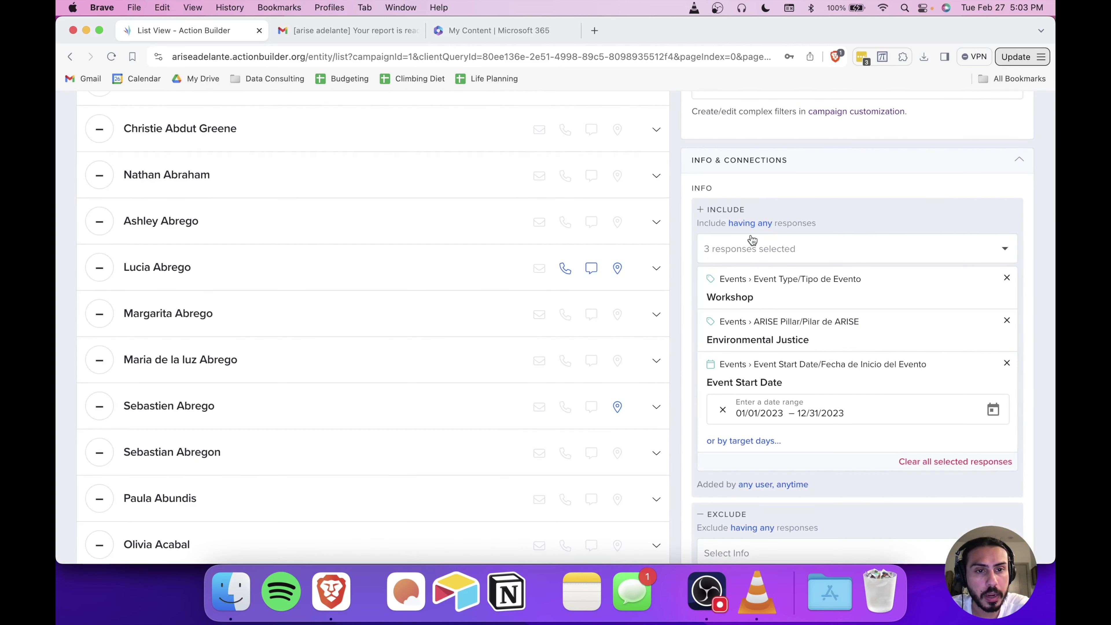
click(746, 226)
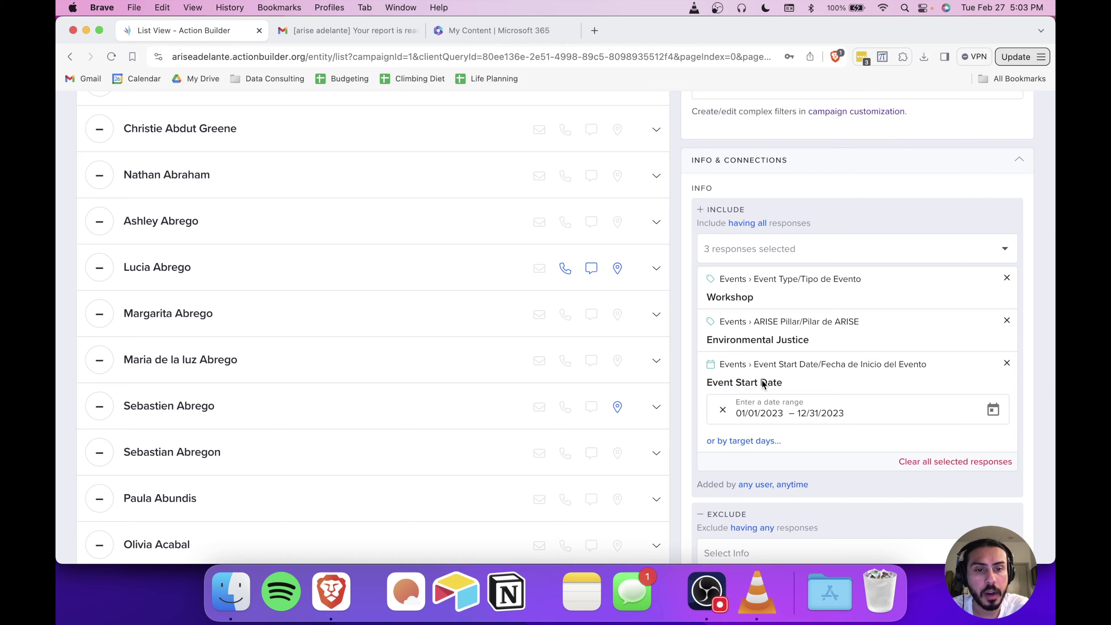
scroll(762, 384, up, 1)
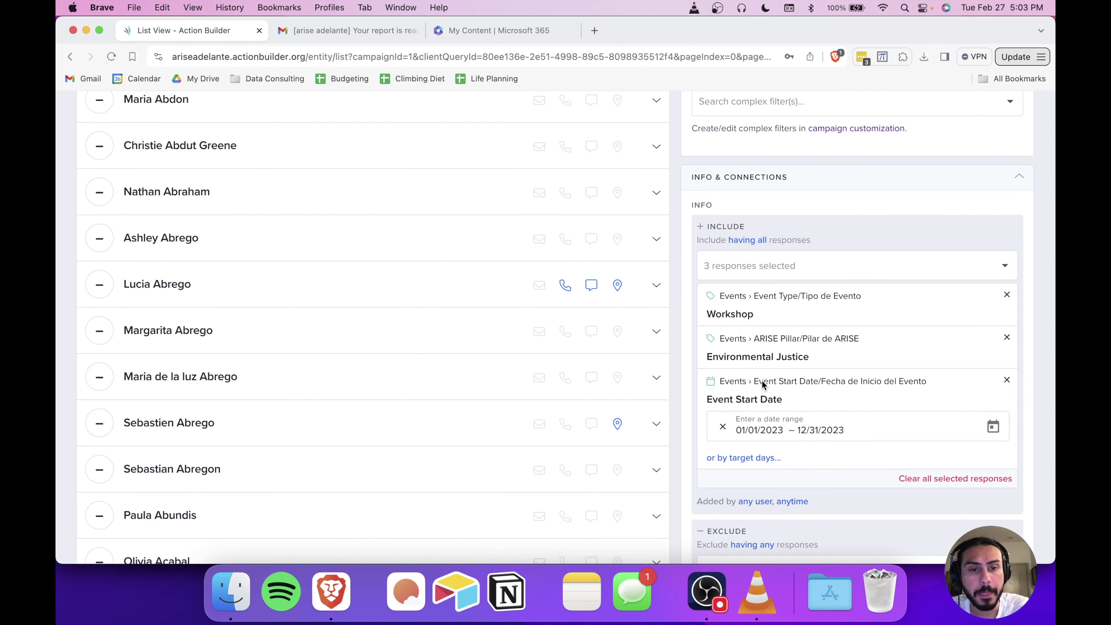
scroll(761, 380, up, 10)
click(746, 209)
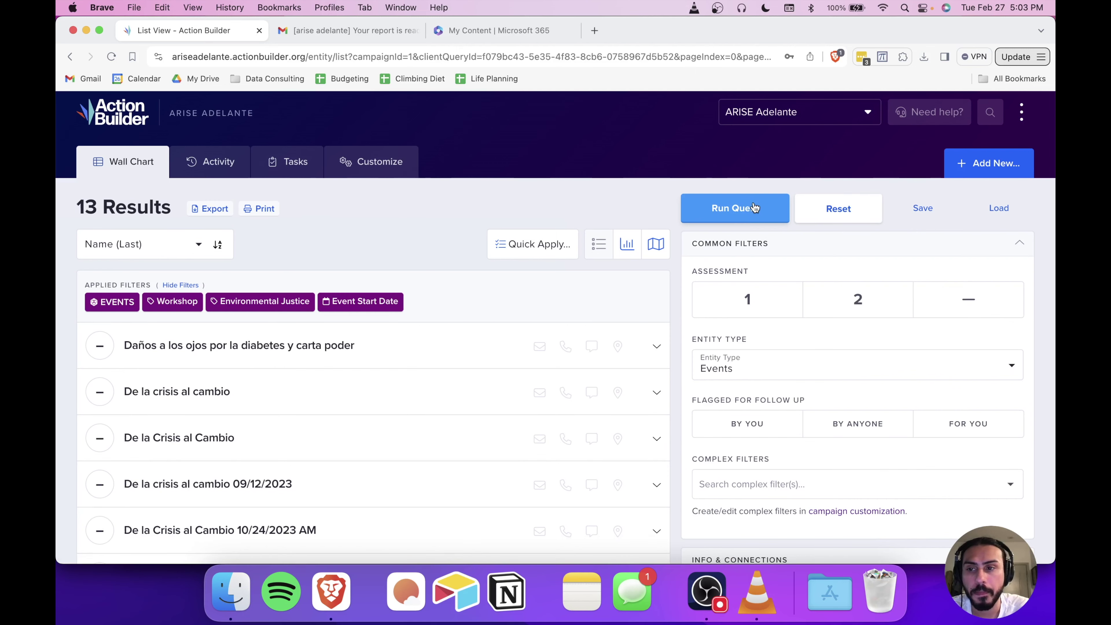
- Look through the full list of events returned by the query
scroll(448, 342, down, 4)
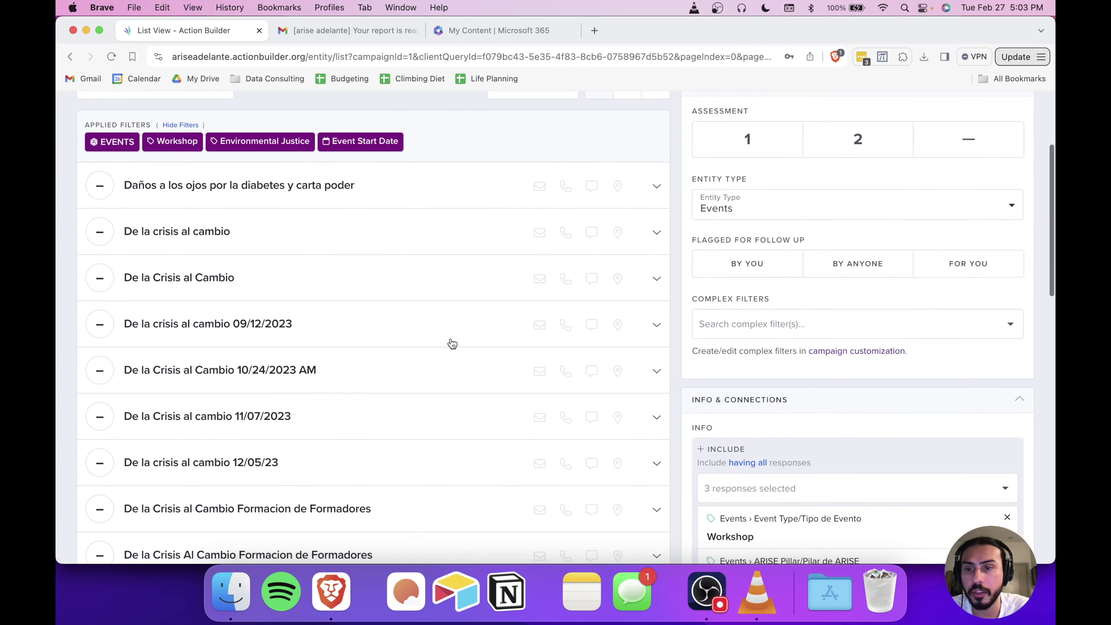
scroll(452, 343, down, 5)
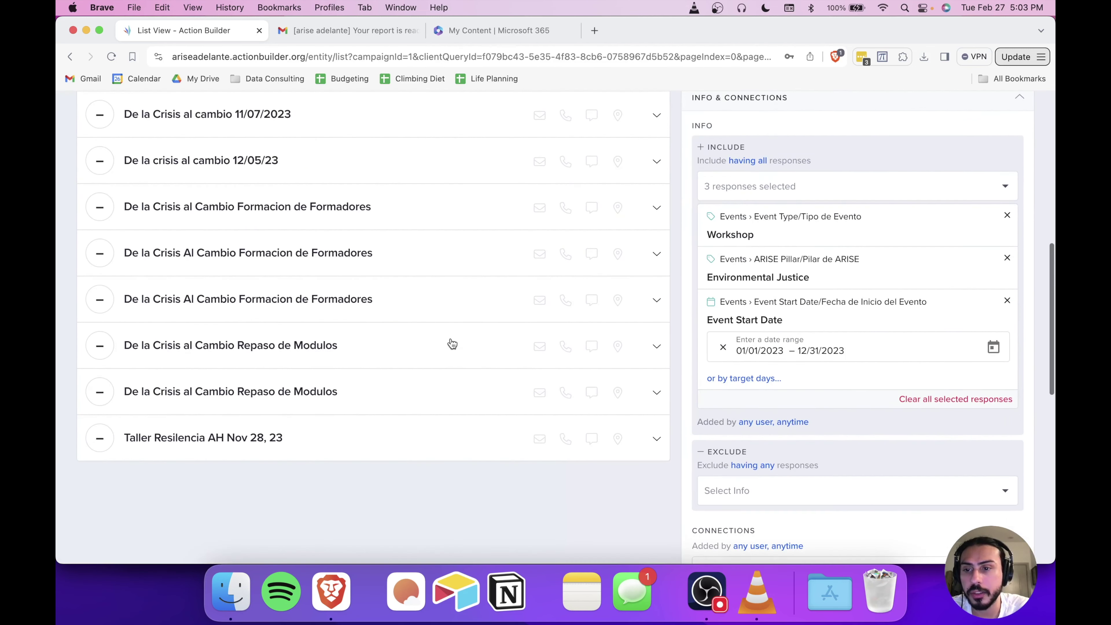
scroll(452, 343, up, 6)
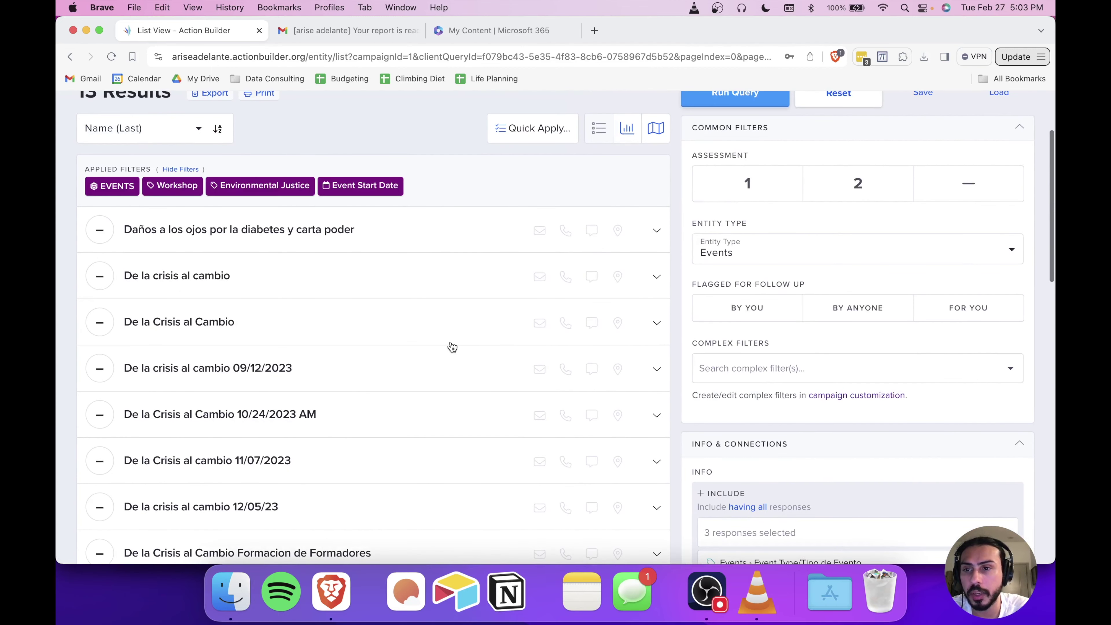
scroll(451, 347, up, 3)
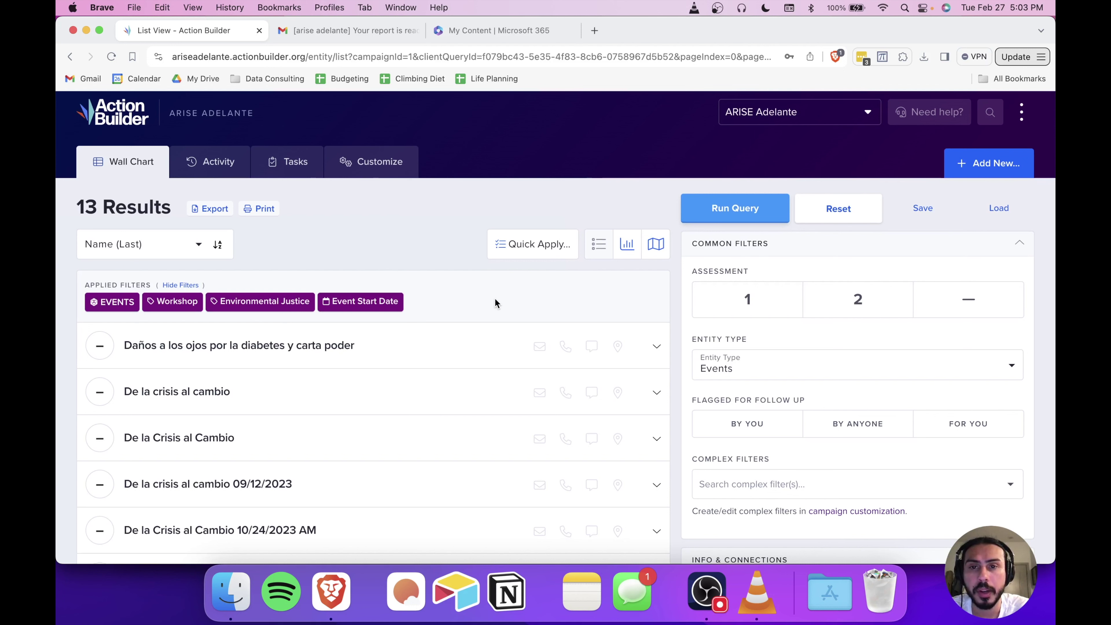
scroll(495, 301, down, 7)
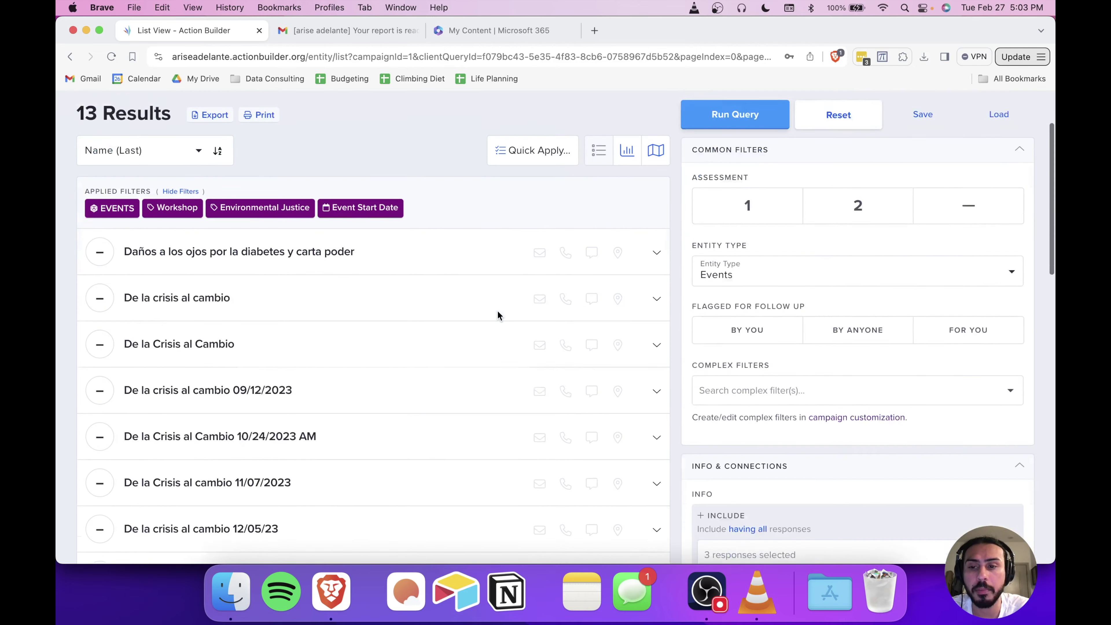
scroll(499, 317, down, 4)
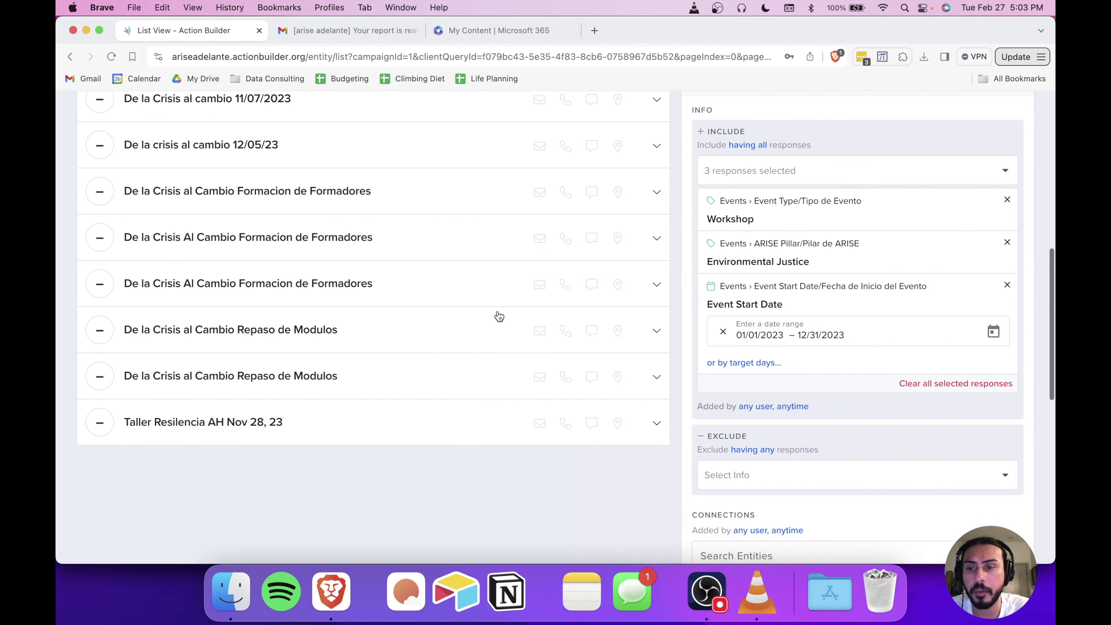
scroll(499, 317, up, 6)
scroll(499, 316, up, 5)
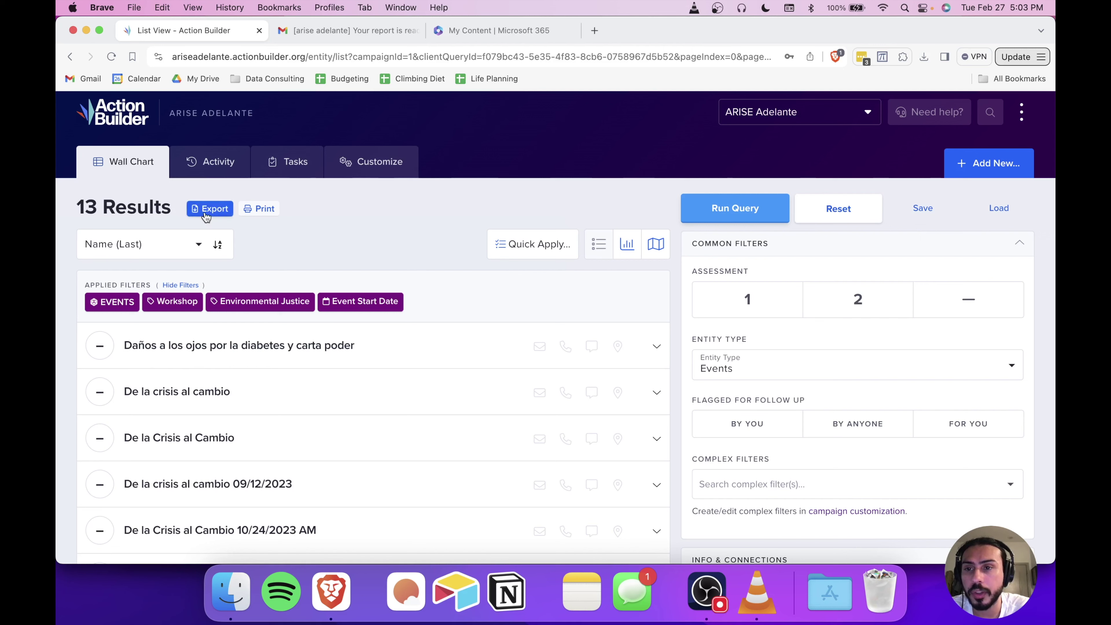
- Process a specialized export of the filtered events' connections with the connection type People + Events
click(209, 210)
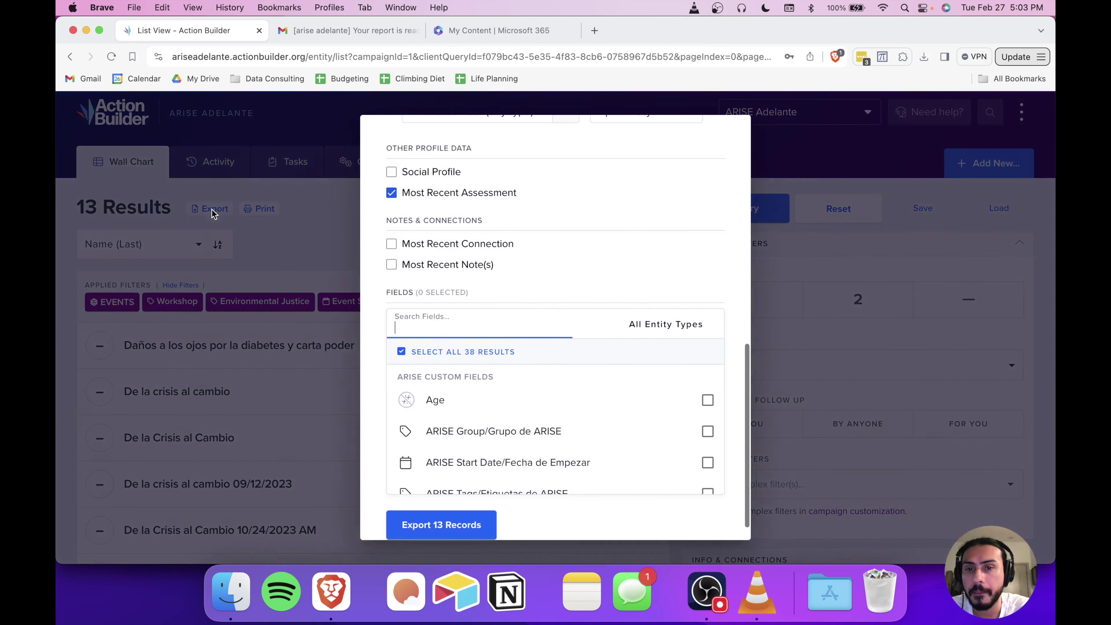
scroll(589, 212, up, 10)
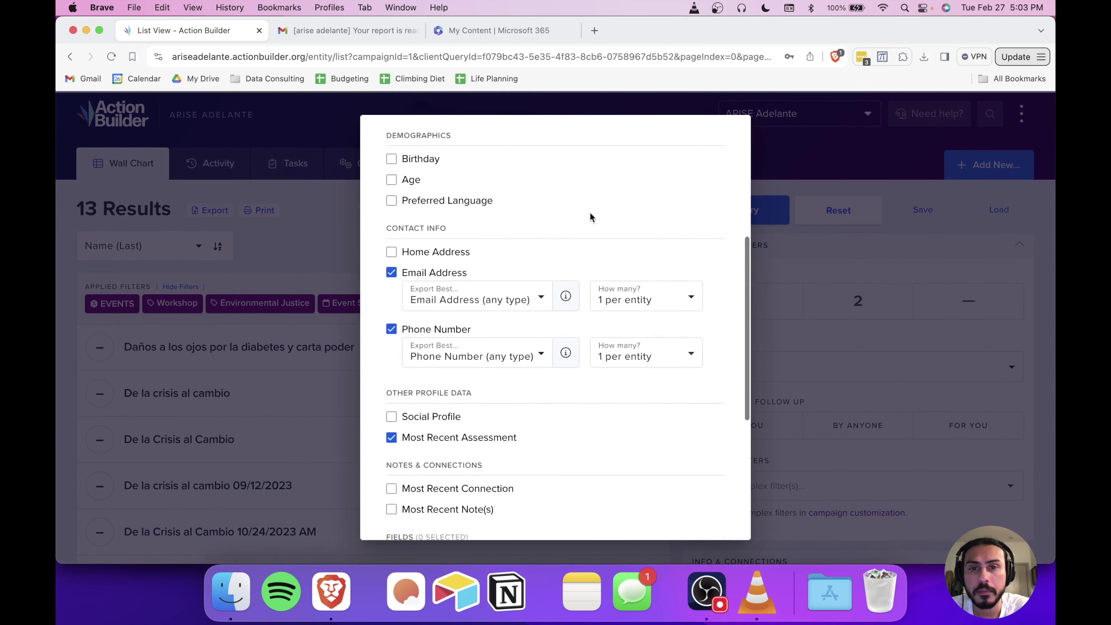
scroll(589, 212, up, 3)
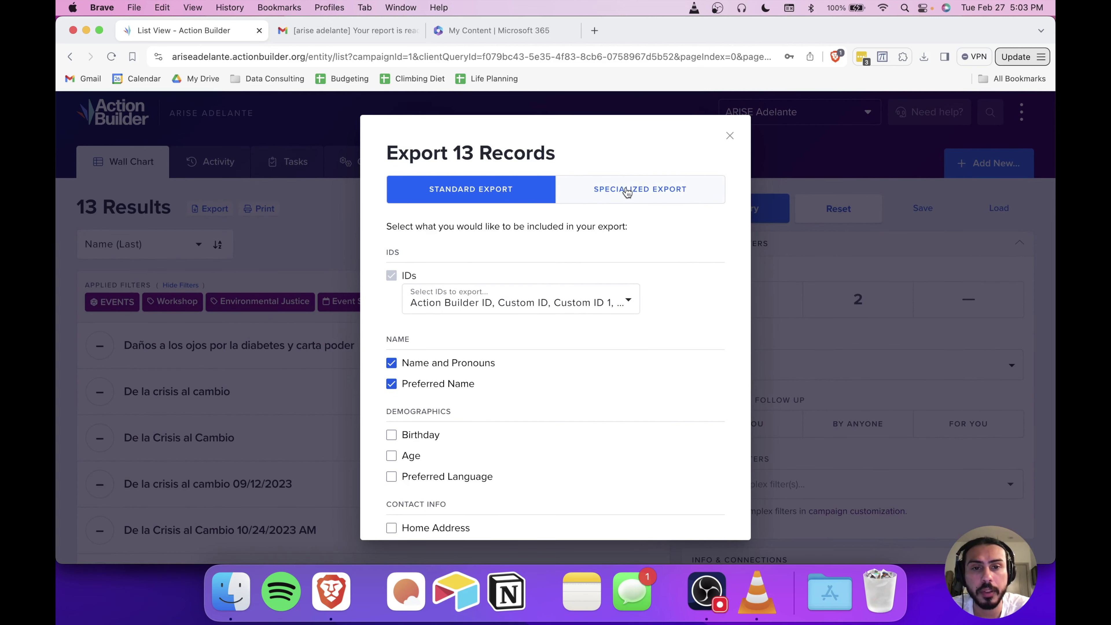
click(599, 195)
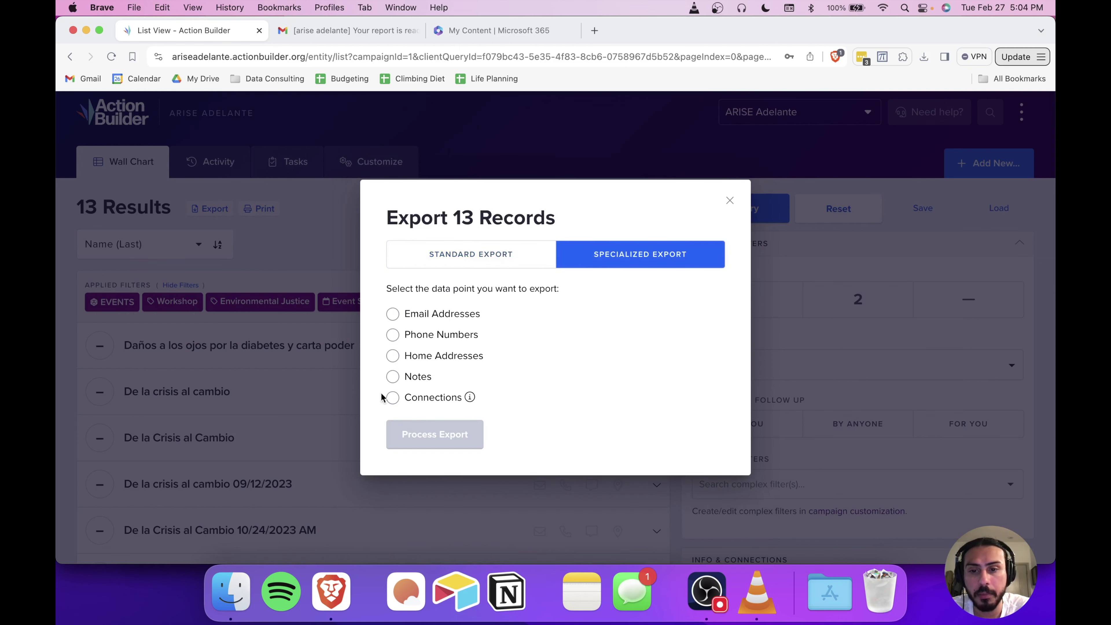
click(395, 400)
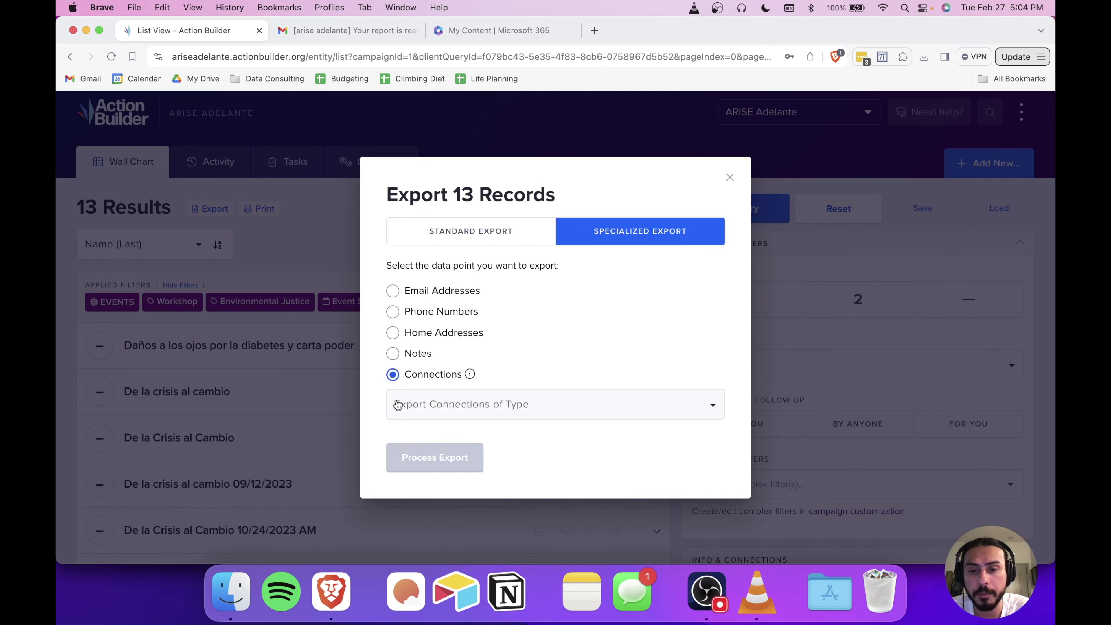
click(567, 414)
click(427, 449)
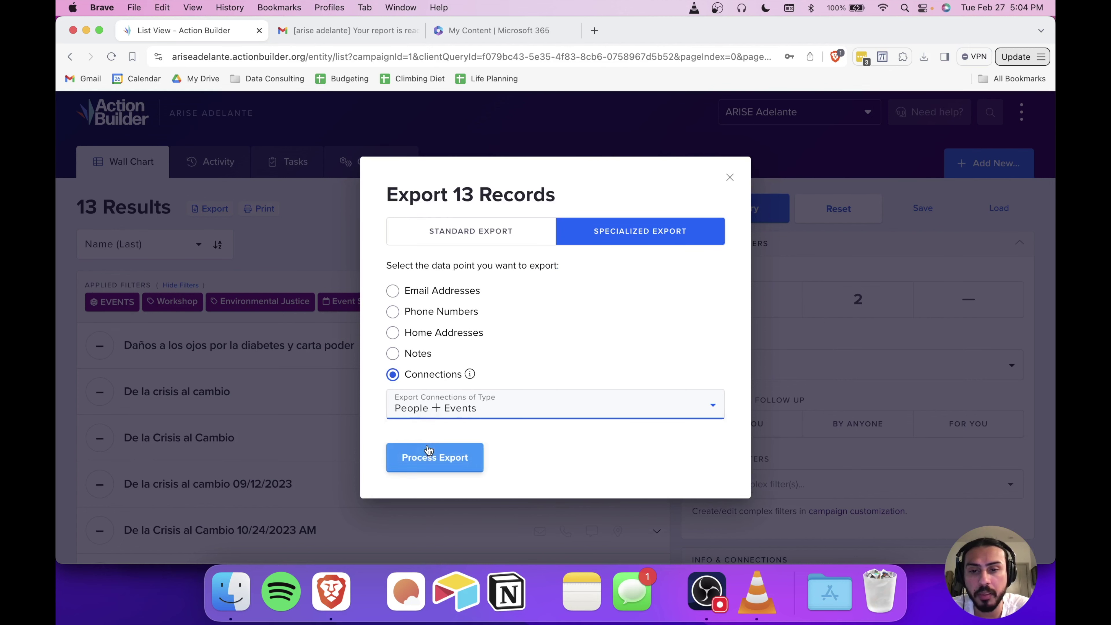
click(435, 466)
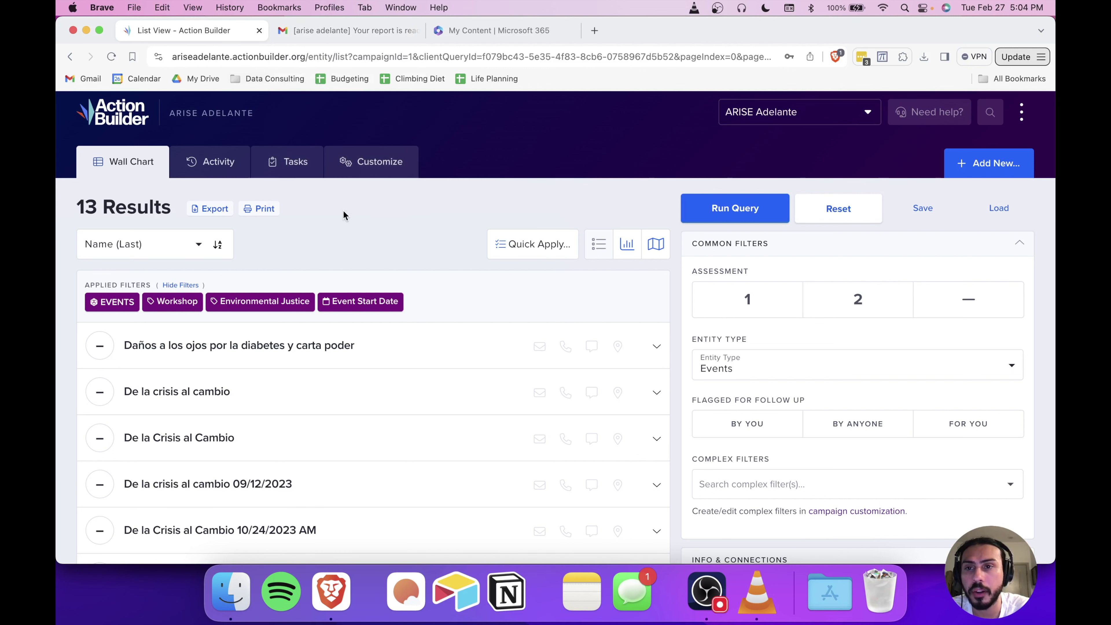
- Switch to Gmail, rerun the from:actionbuilder search and open the "Your report is ready" conversation
click(346, 36)
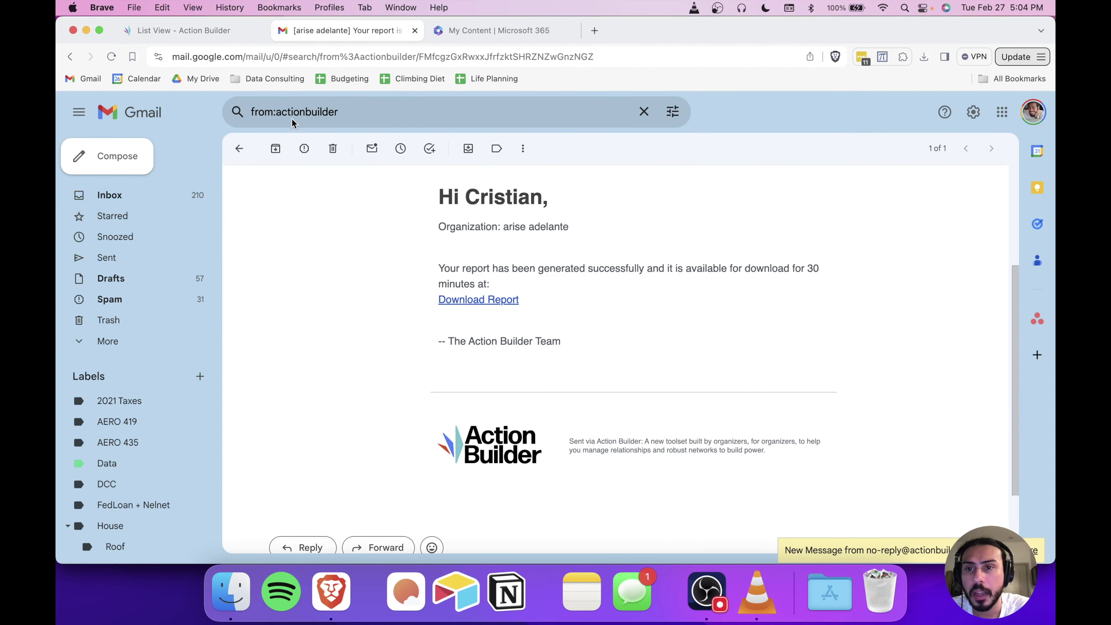
click(301, 112)
key(Return)
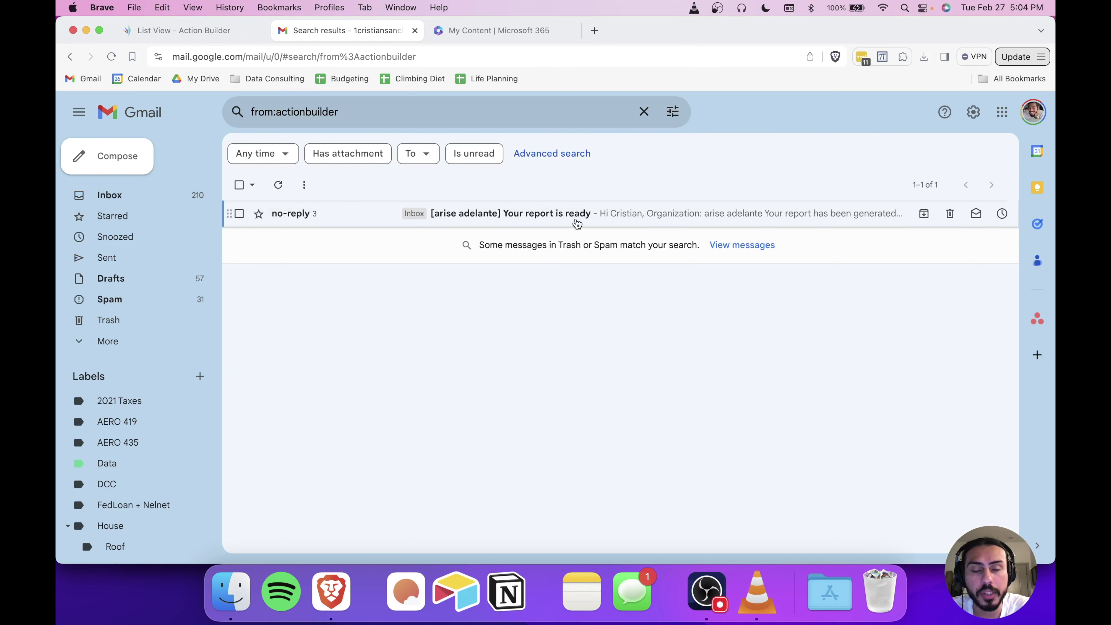
click(605, 219)
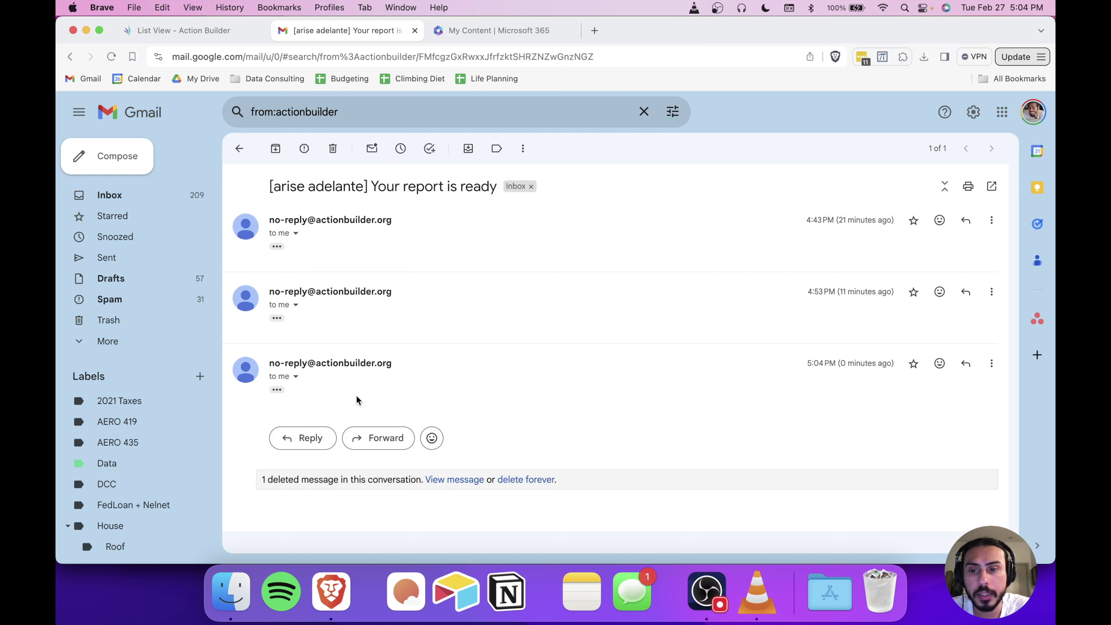
- Expand the content of the newest message in the conversation to reach its report download link
drag(808, 363, 892, 363)
click(892, 363)
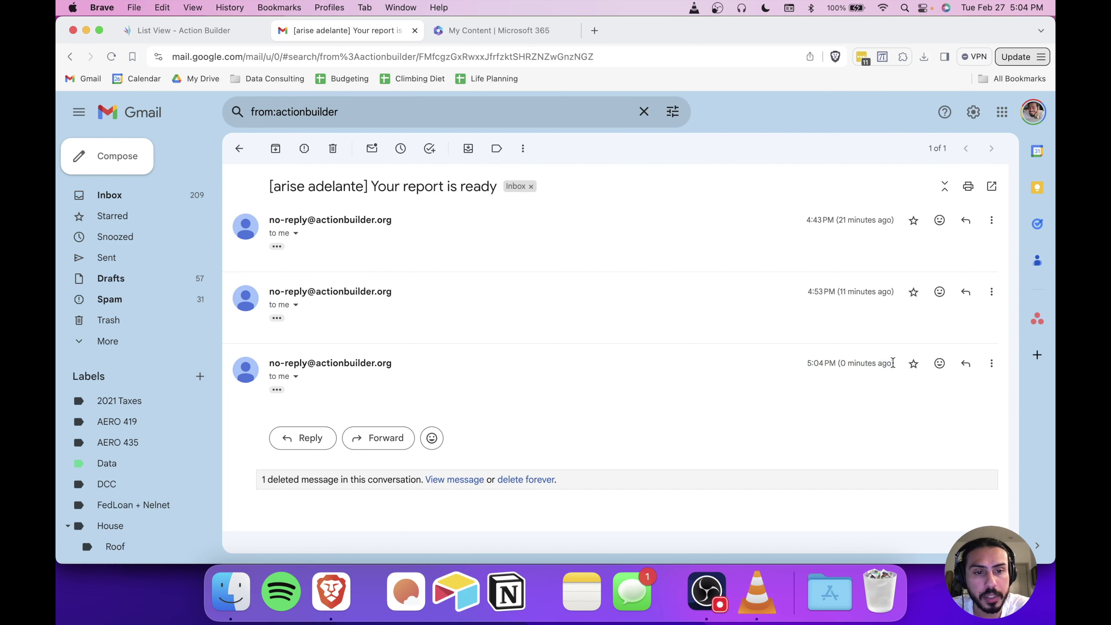
click(274, 390)
scroll(445, 350, down, 6)
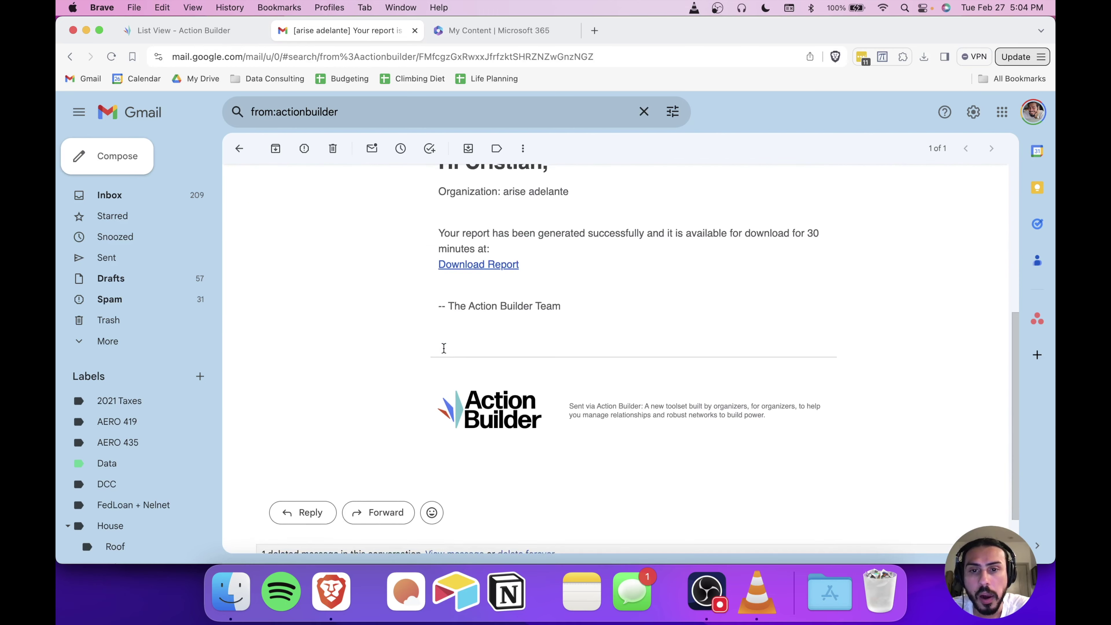
scroll(444, 348, up, 2)
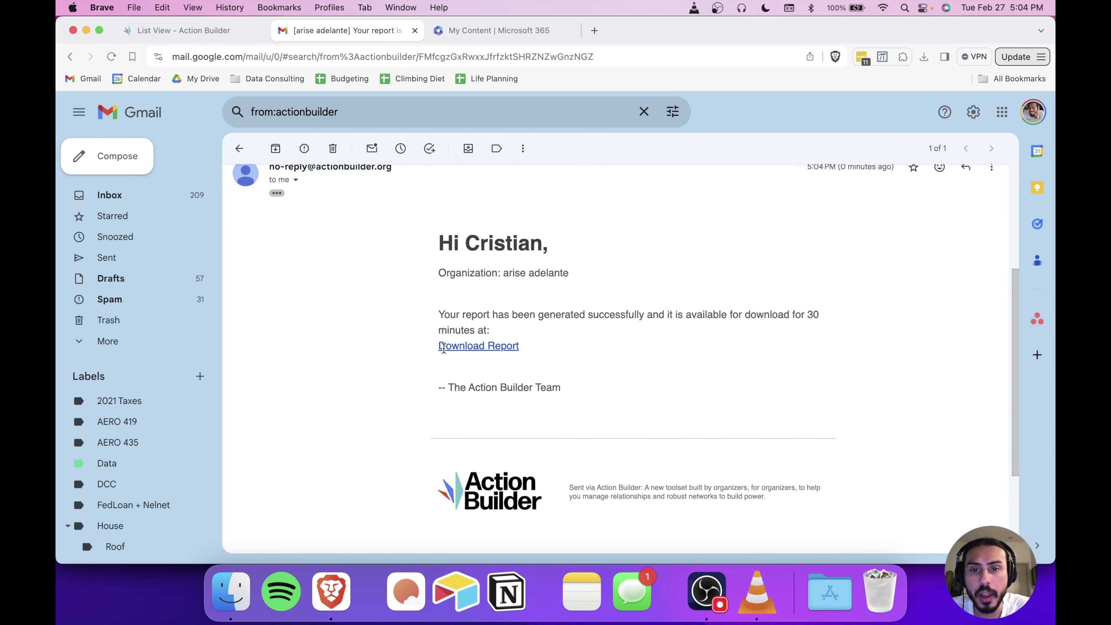
- Save the linked report through Save Link As, choosing the "Report - 2023 EJ Workshops" folder inside ARISE as its destination
click(486, 348)
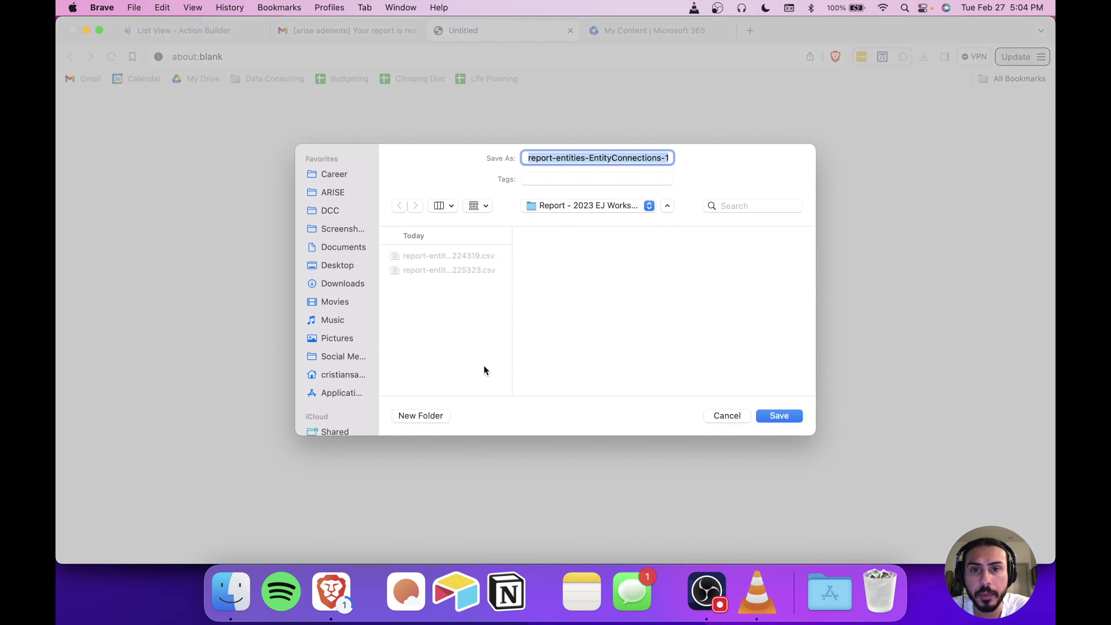
click(726, 416)
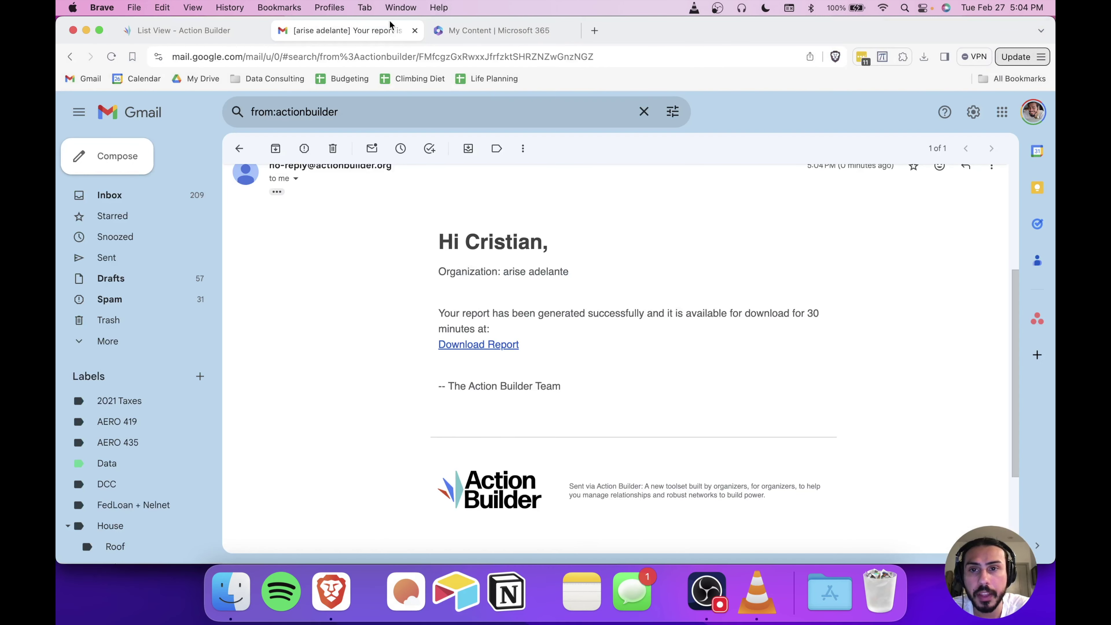
right_click(491, 349)
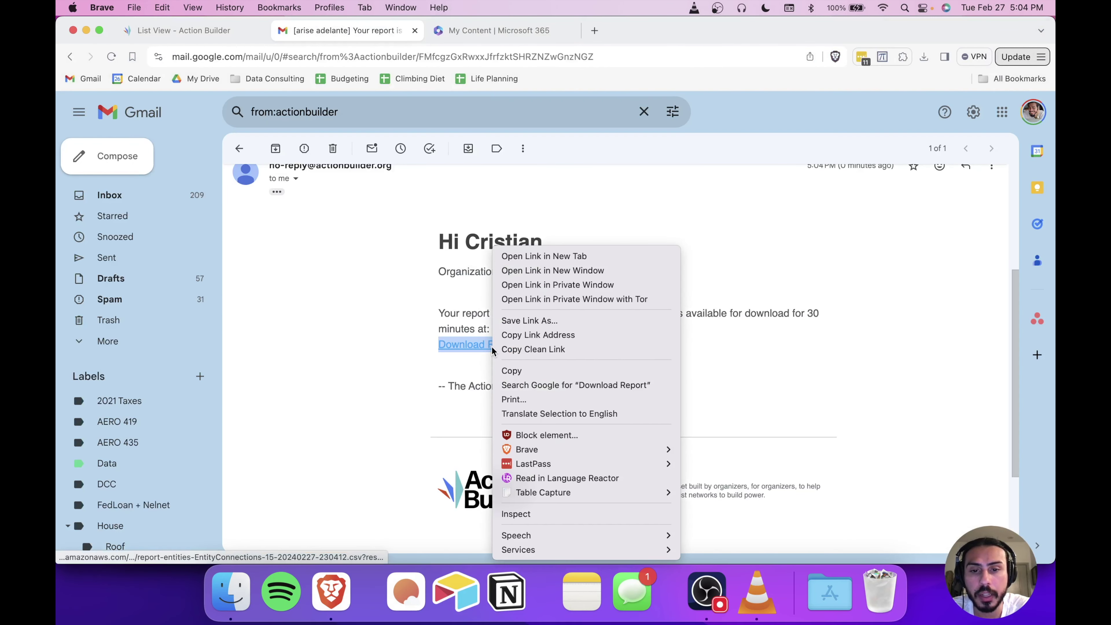
click(544, 321)
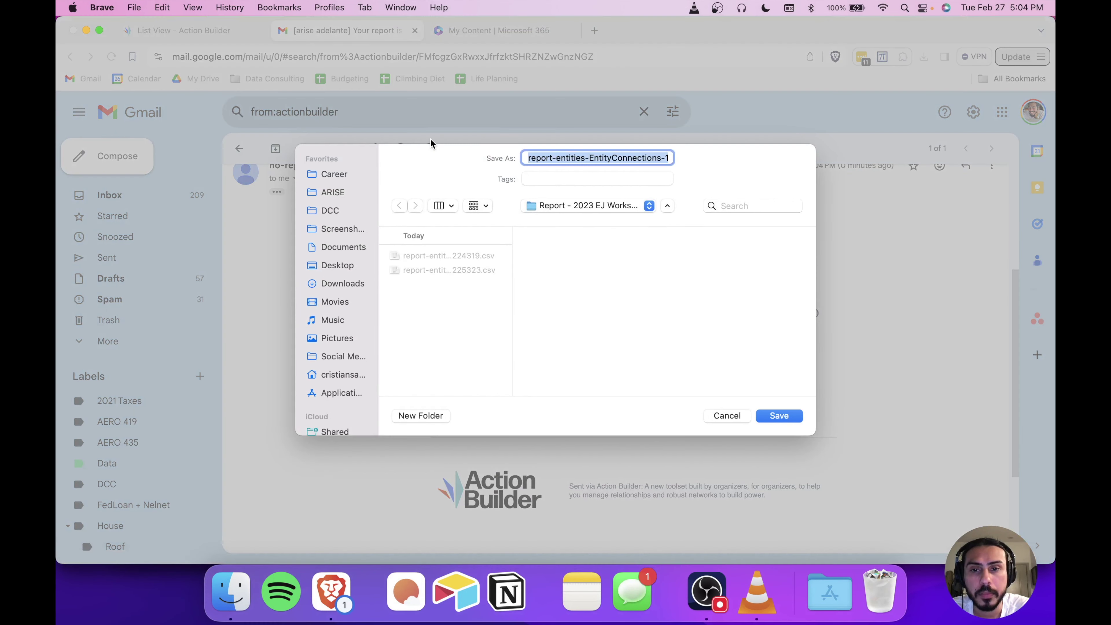
click(343, 194)
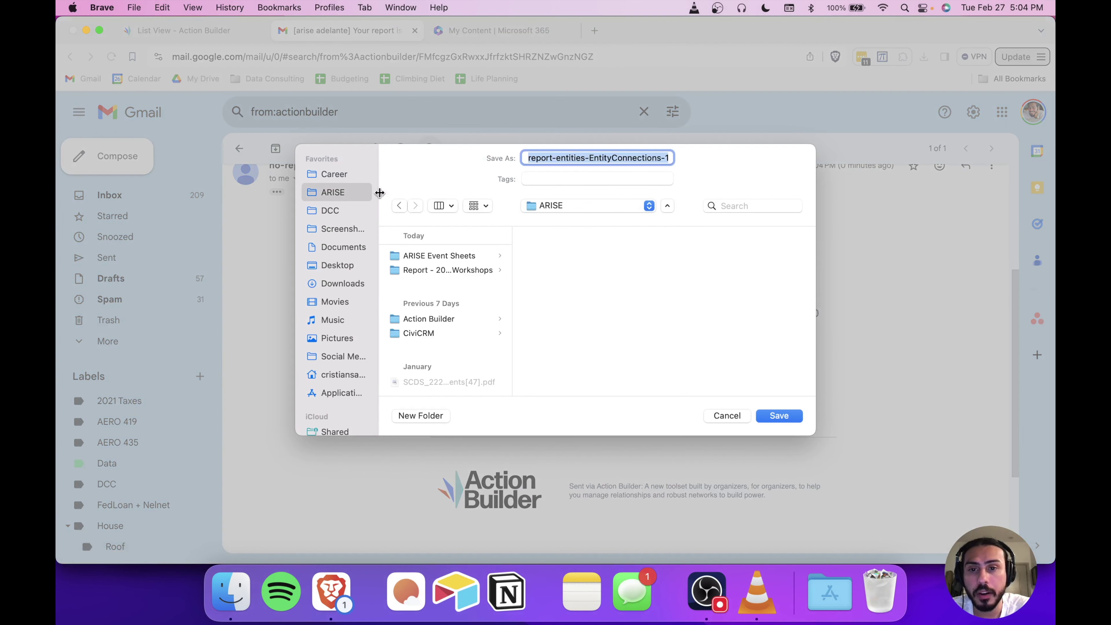
drag(511, 285, 646, 286)
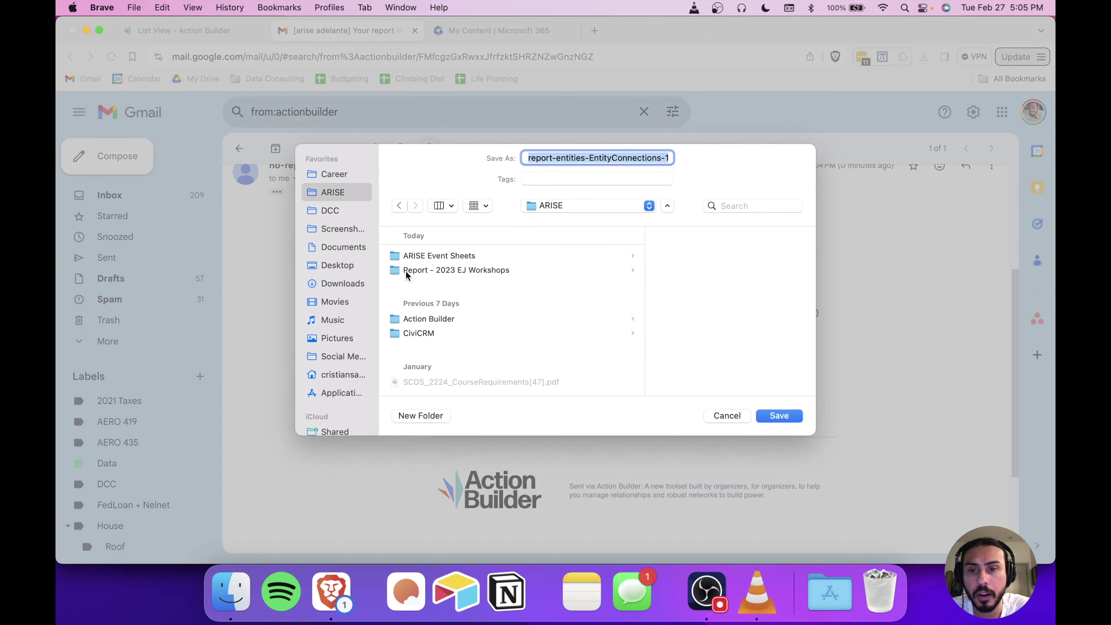
click(476, 271)
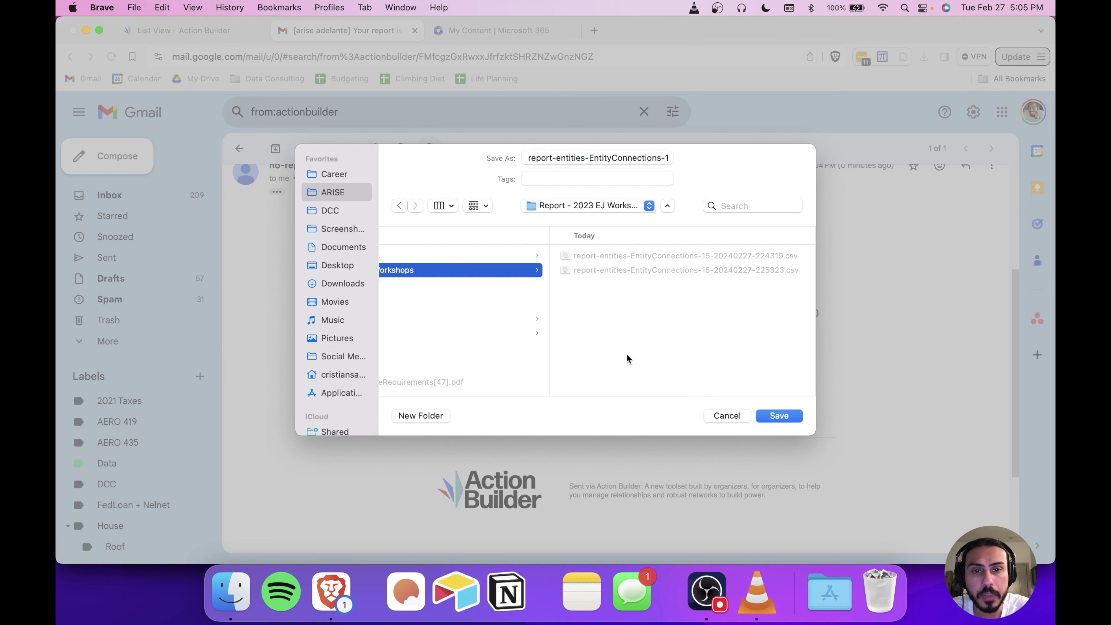
- Name the report file 2023_ej_workshops_people and save it
click(599, 159)
triple_click(599, 159)
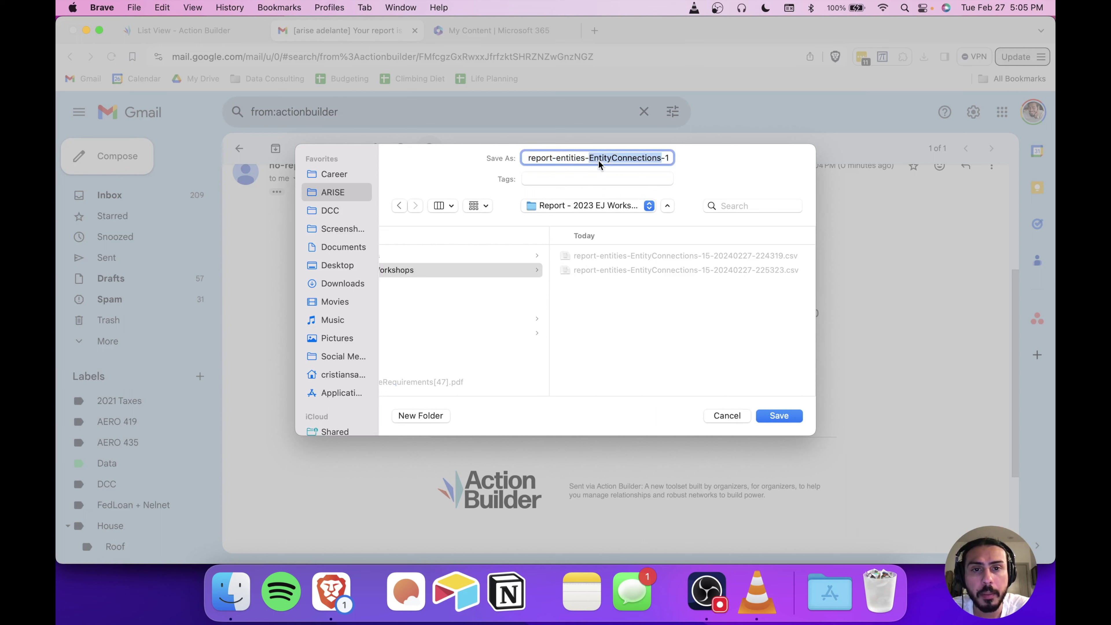
key(BackSpace)
text(ano)
key(BackSpace)
key(BackSpace)
key(BackSpace)
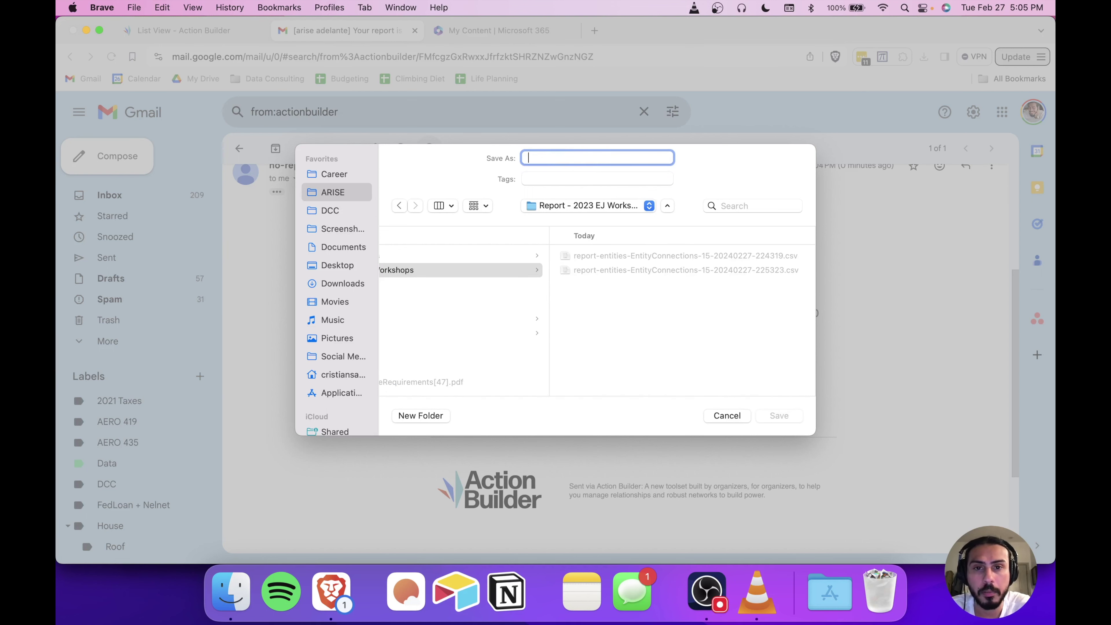
text(2023)
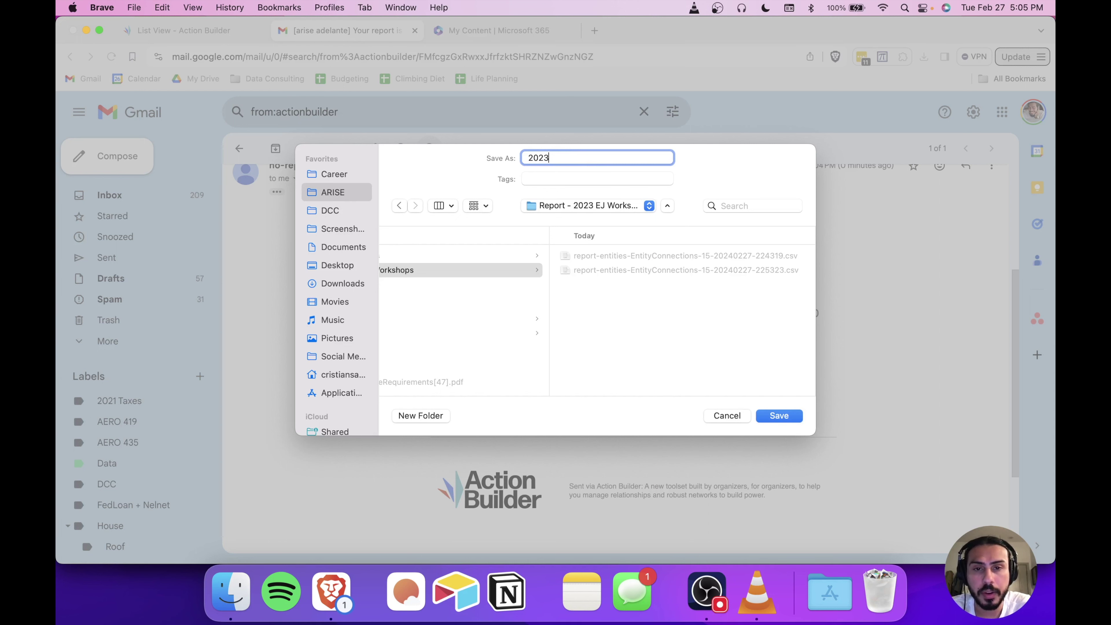
text(ej)
key(BackSpace)
key(BackSpace)
text(_)
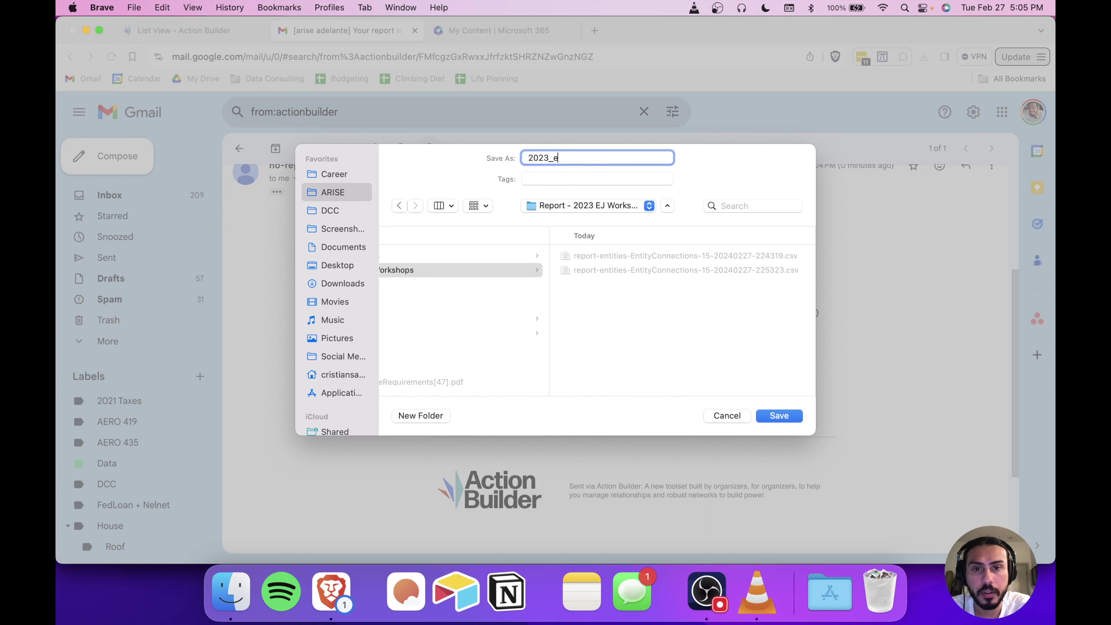
text(ej_workshops)
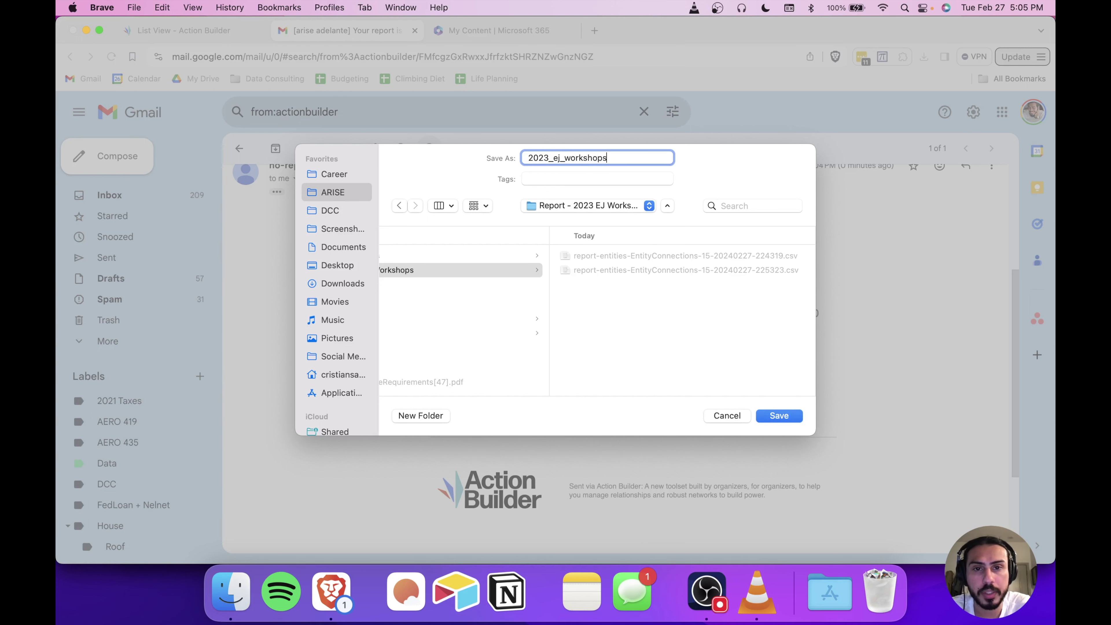
text(_people)
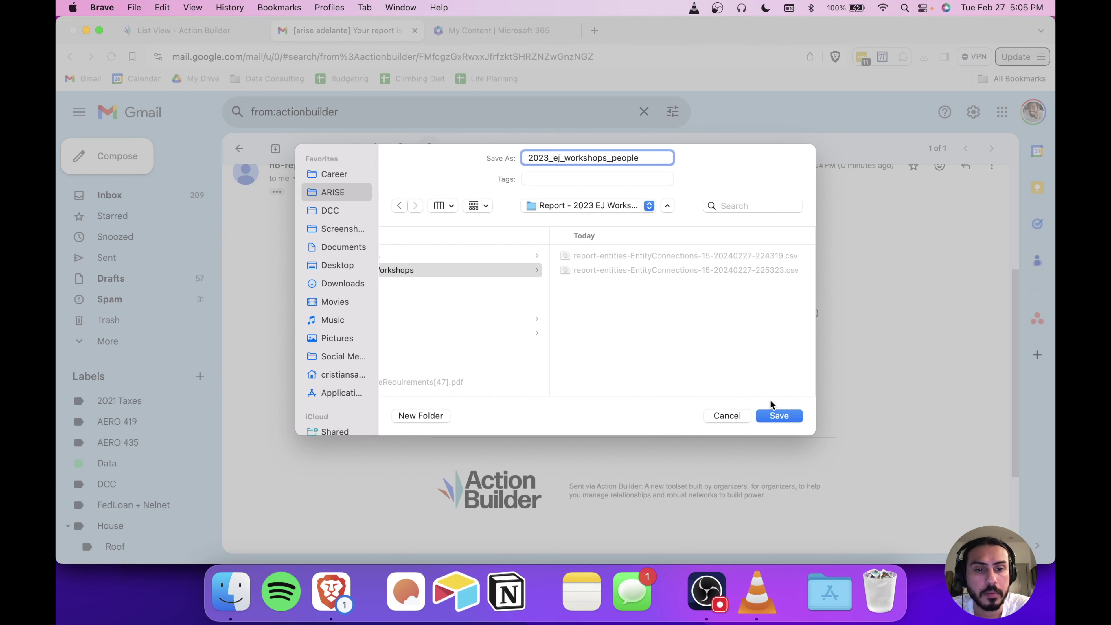
click(779, 416)
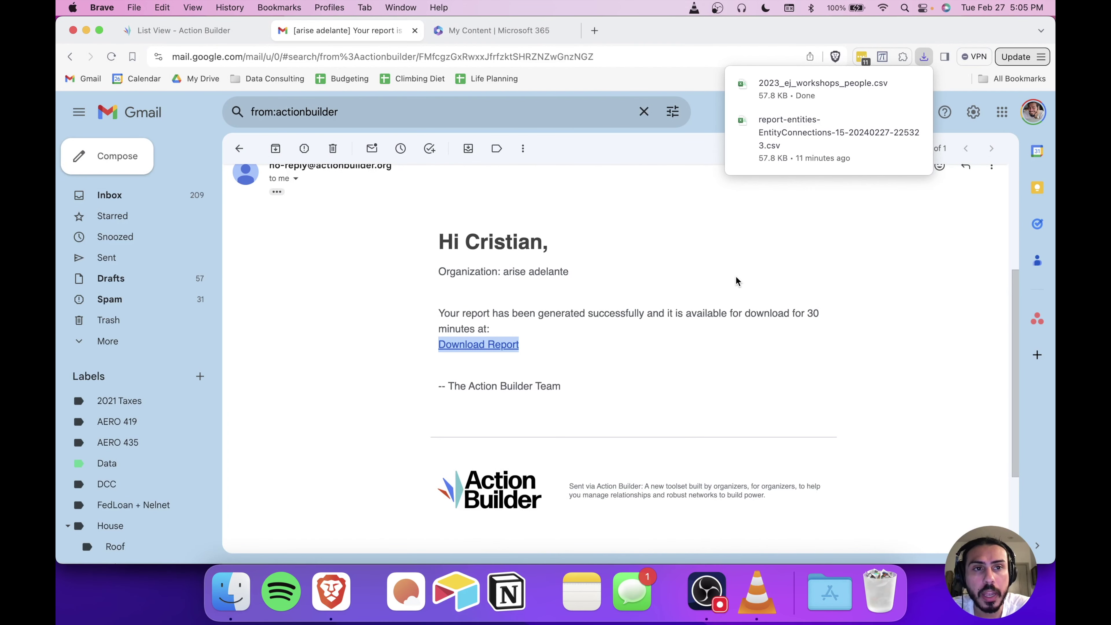
click(736, 276)
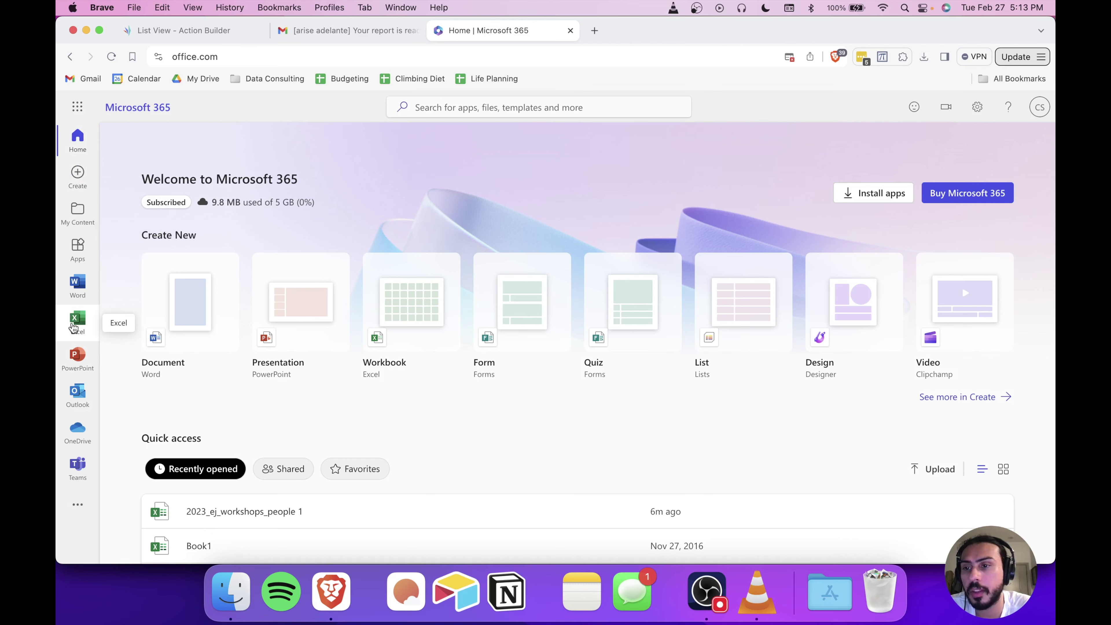
- In Excel on Microsoft 365, upload 2023_ej_workshops_people.csv and open the workbook 2023_ej_workshops_people 1
click(73, 327)
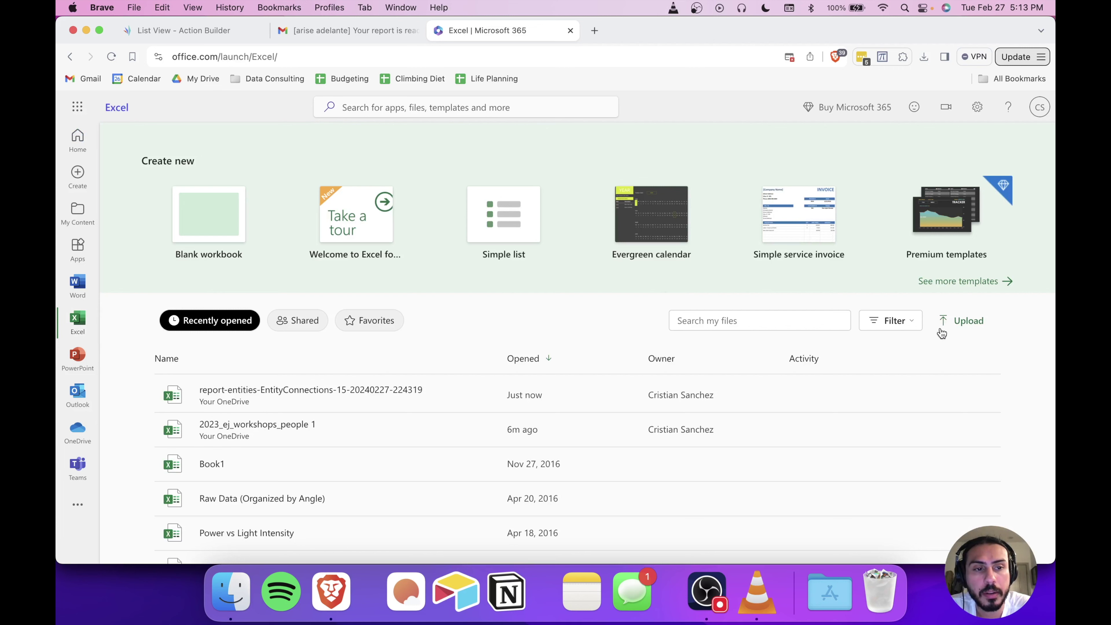
click(961, 325)
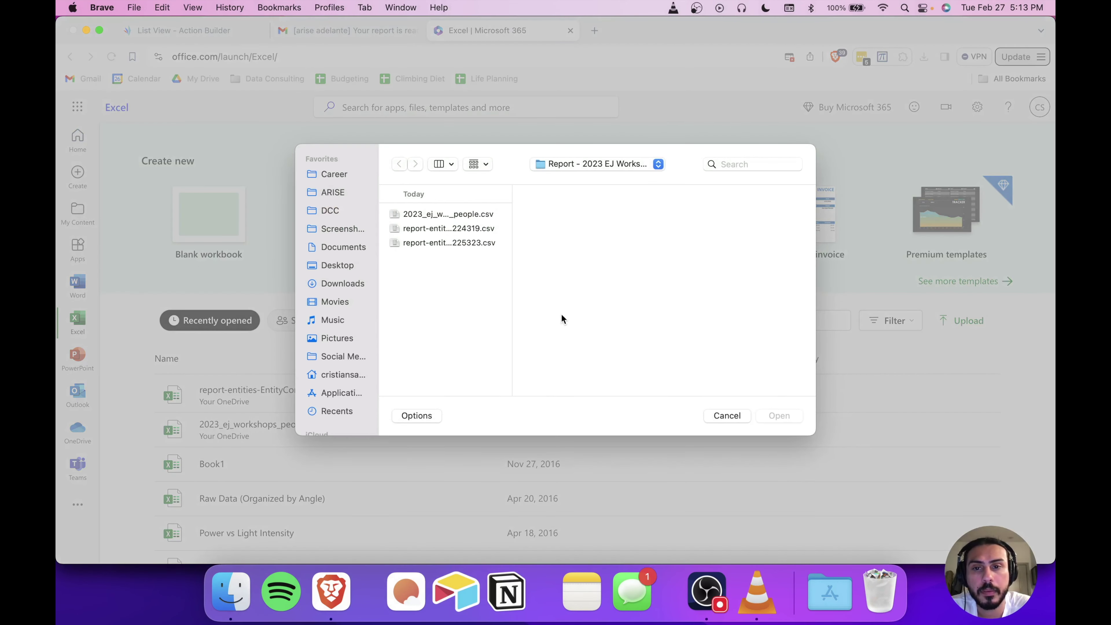
drag(511, 285, 705, 289)
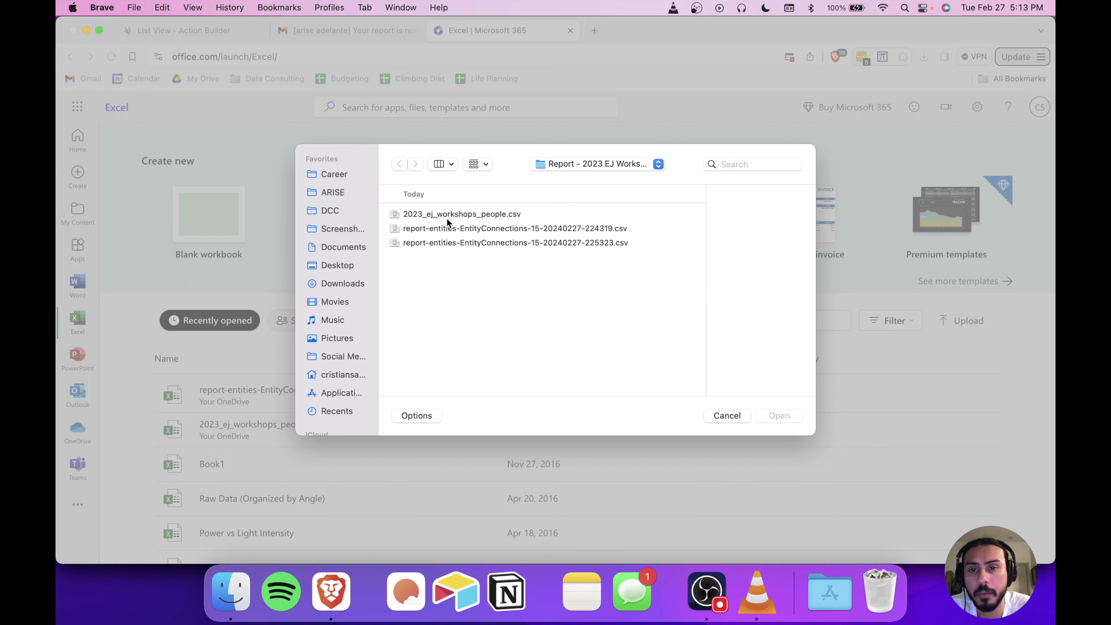
click(460, 214)
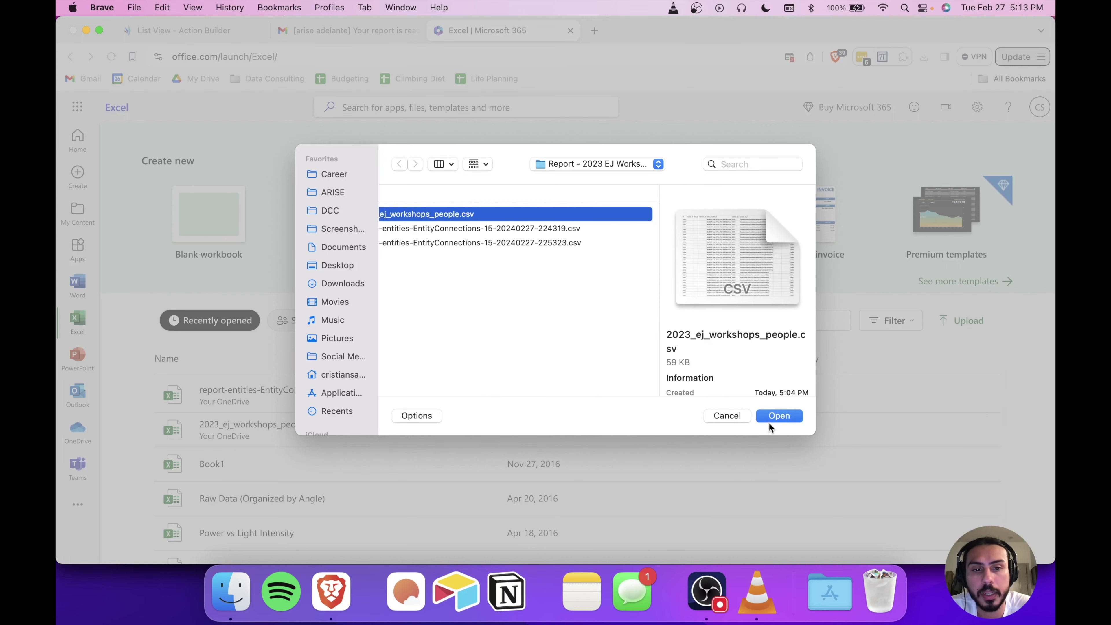
click(779, 416)
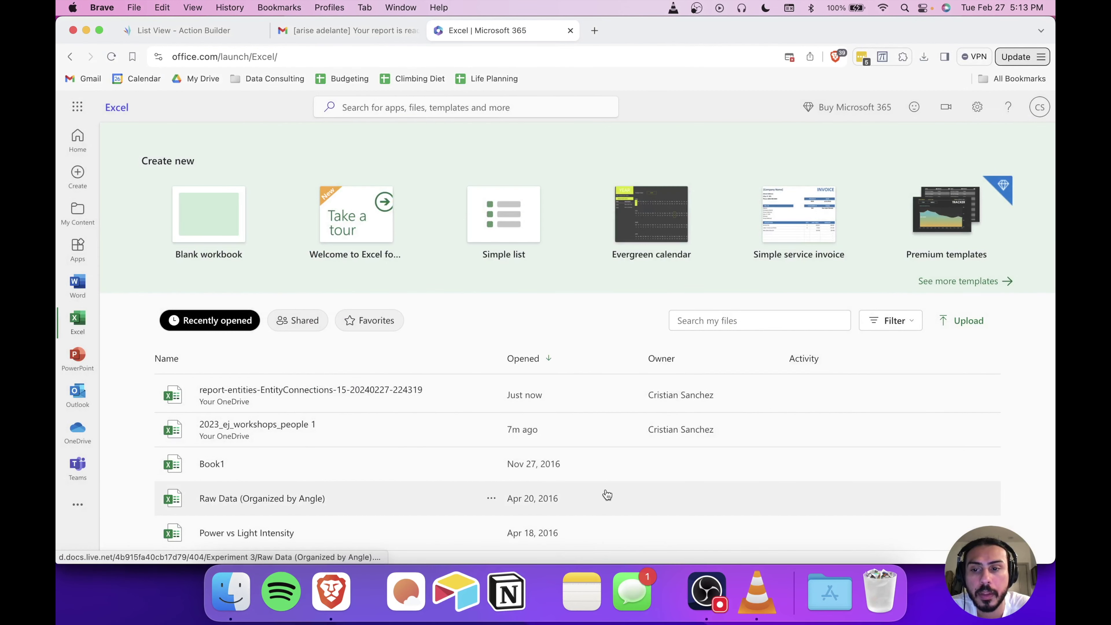
click(291, 432)
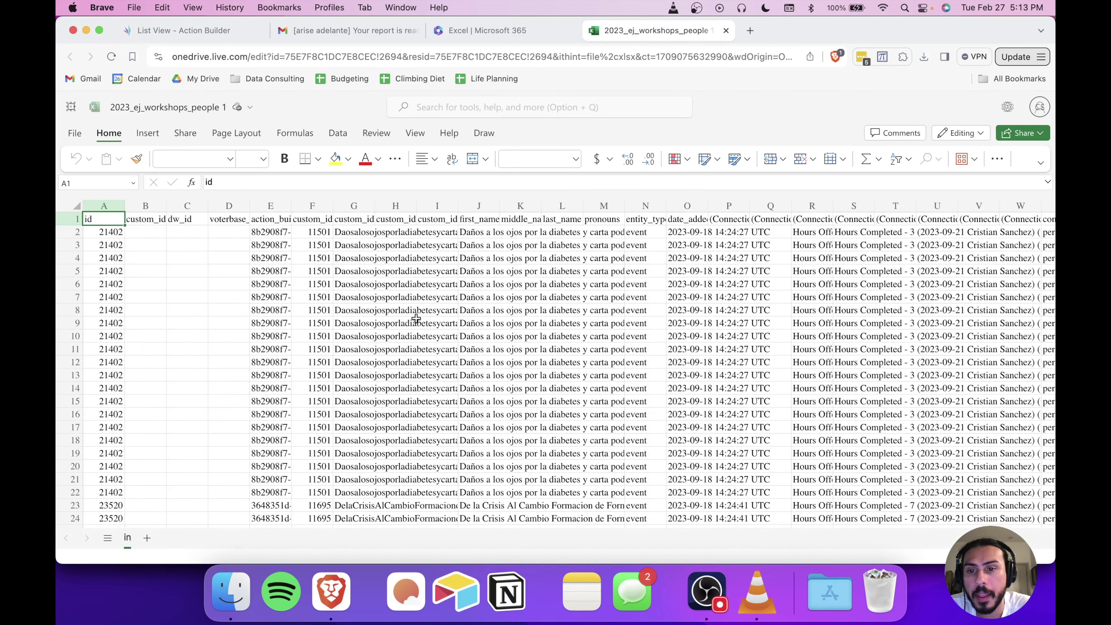
click(416, 318)
click(332, 268)
click(465, 259)
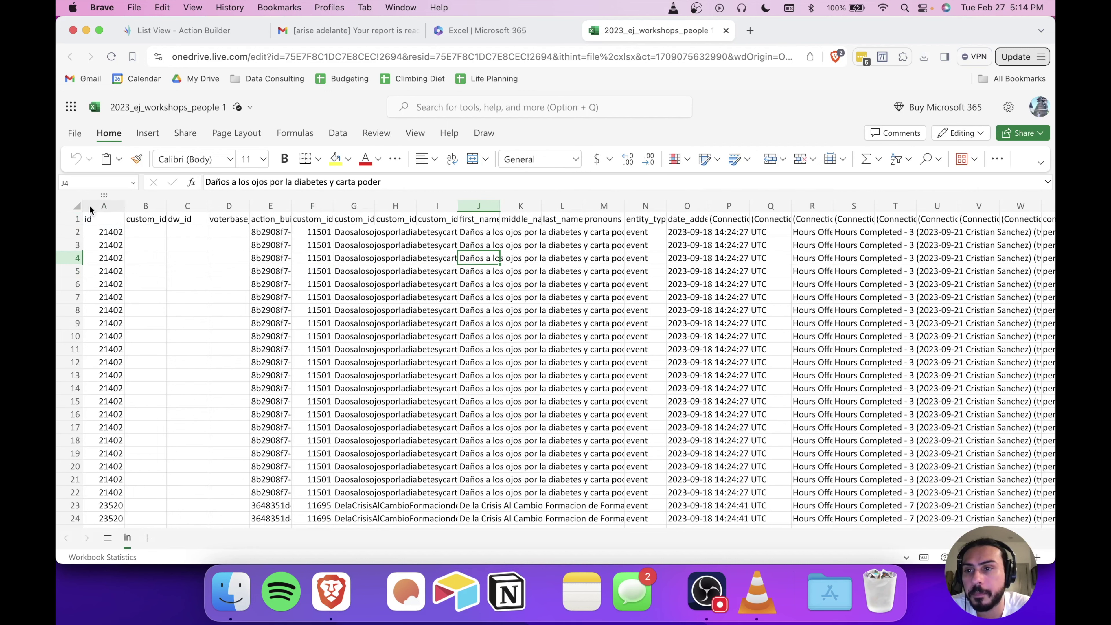
click(320, 245)
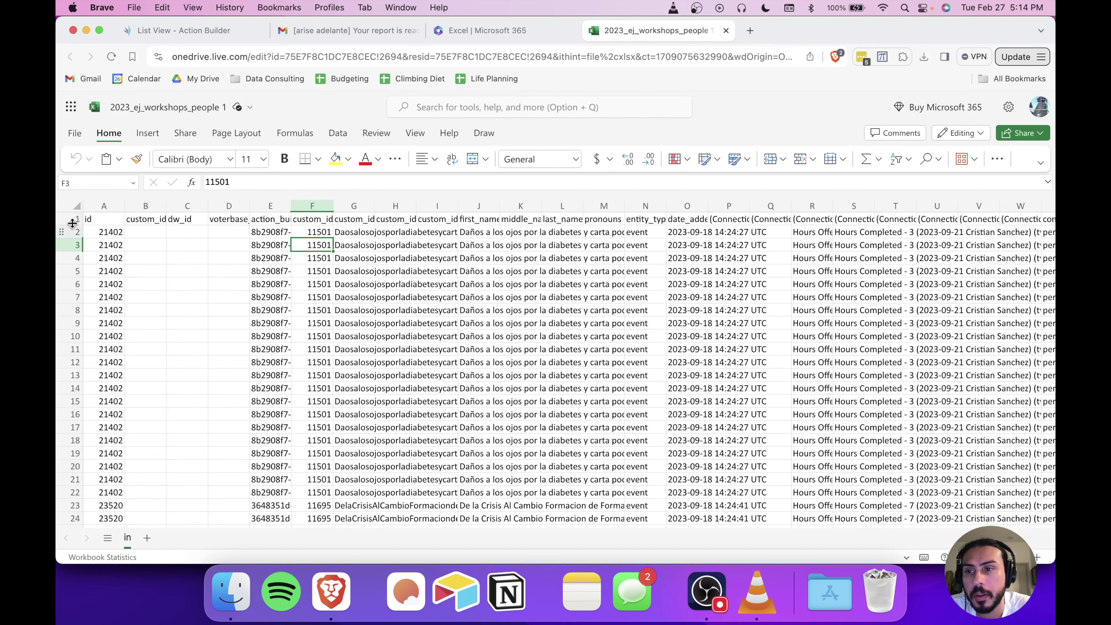
click(76, 206)
click(160, 248)
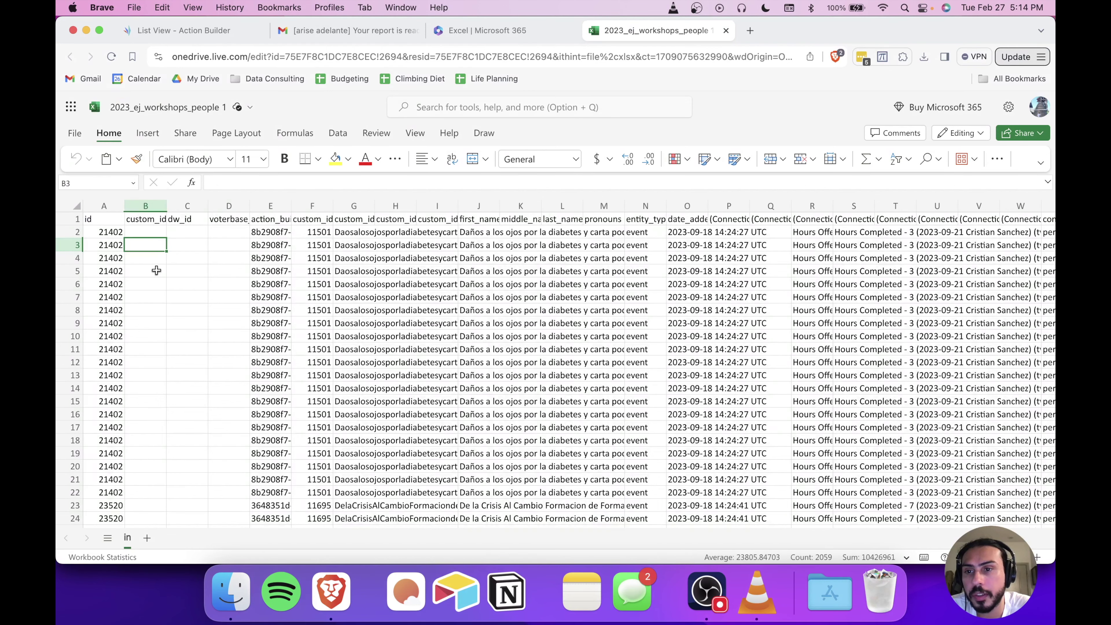
click(443, 292)
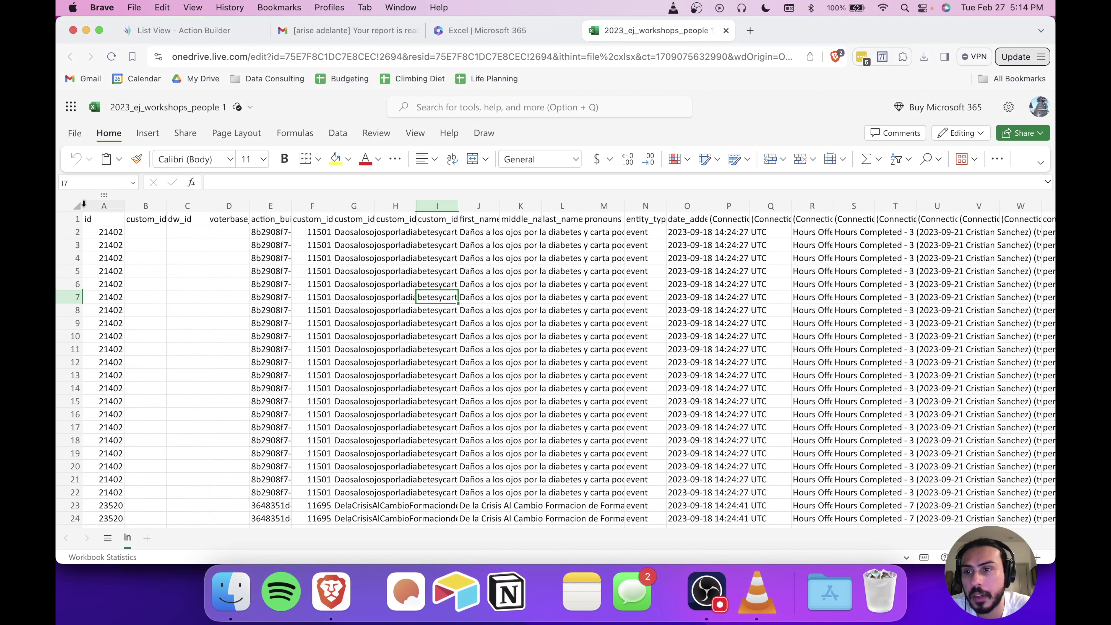
- Auto-fit the width of all columns in the sheet to their contents
click(80, 206)
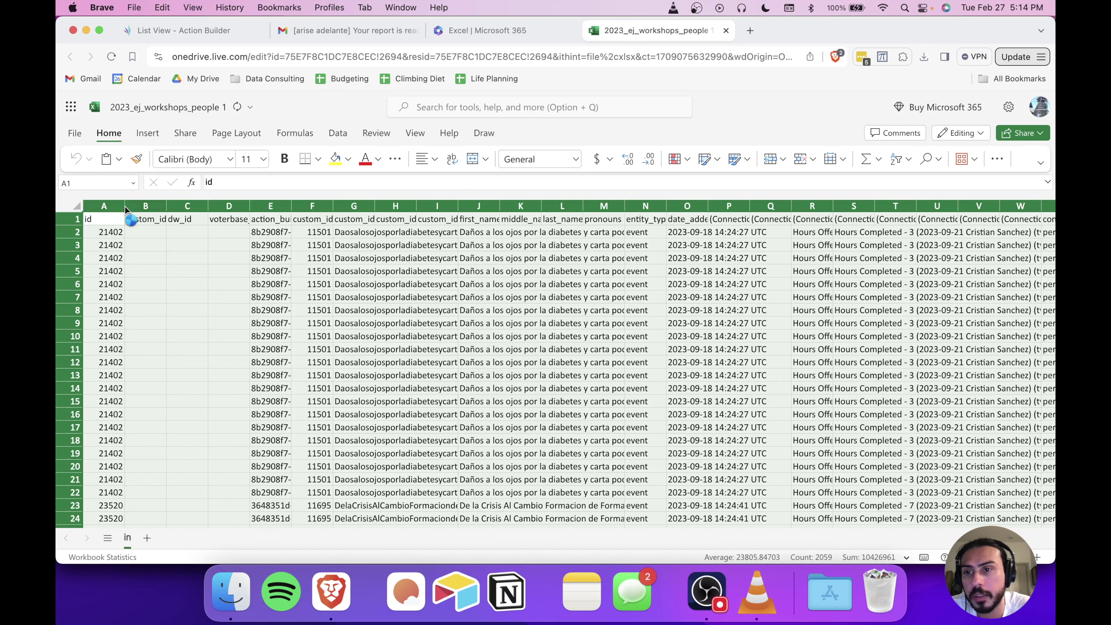
double_click(125, 205)
click(193, 257)
scroll(271, 259, right, 3)
scroll(271, 259, right, 10)
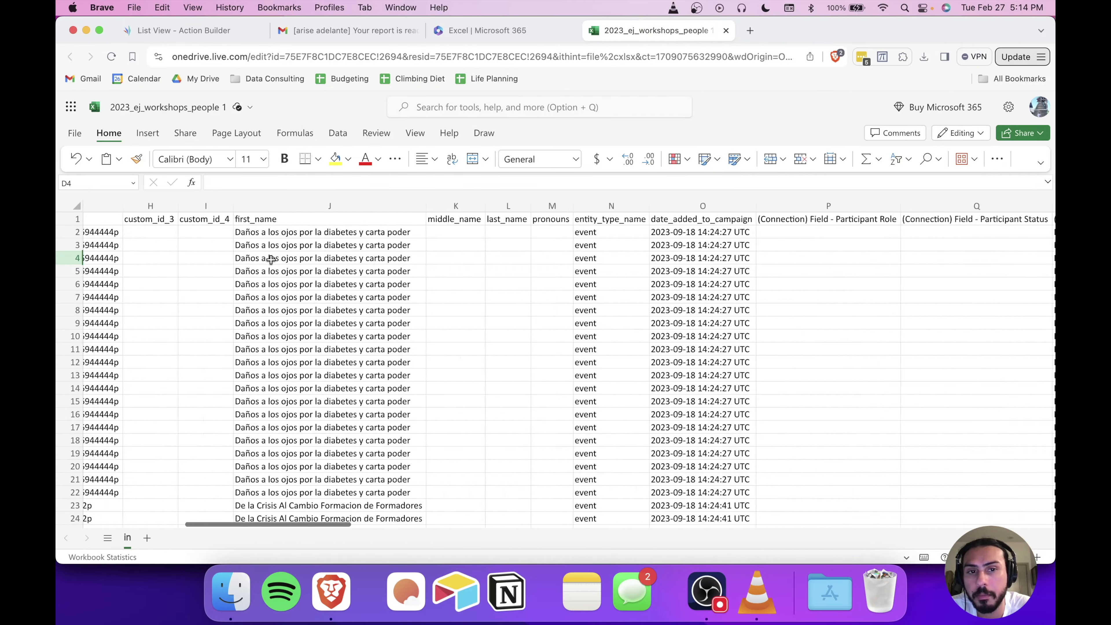
scroll(271, 258, right, 12)
scroll(271, 259, left, 20)
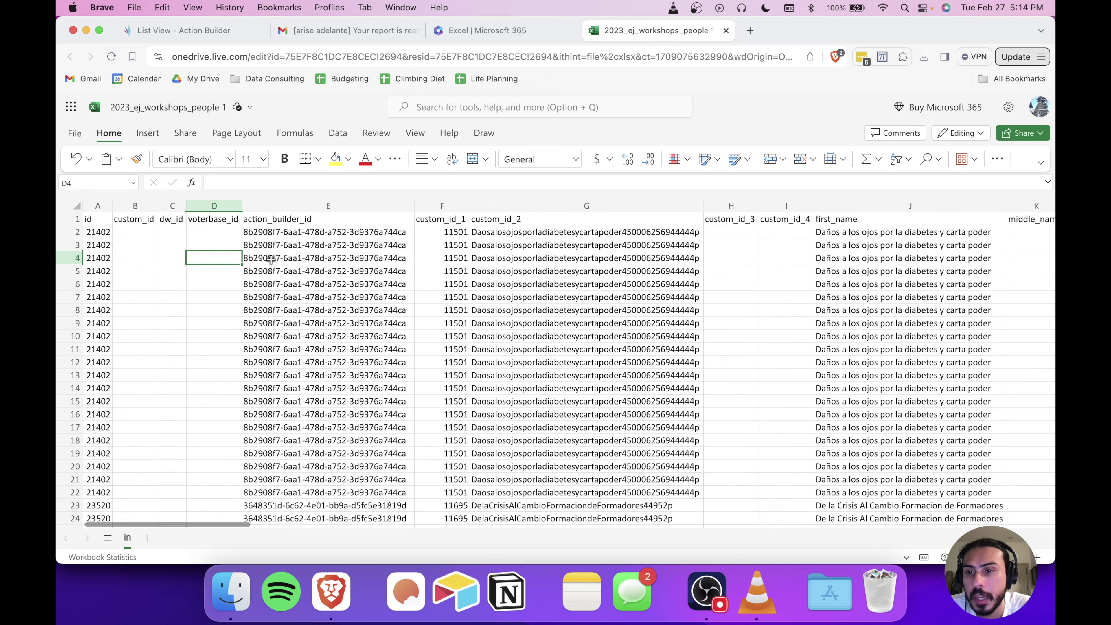